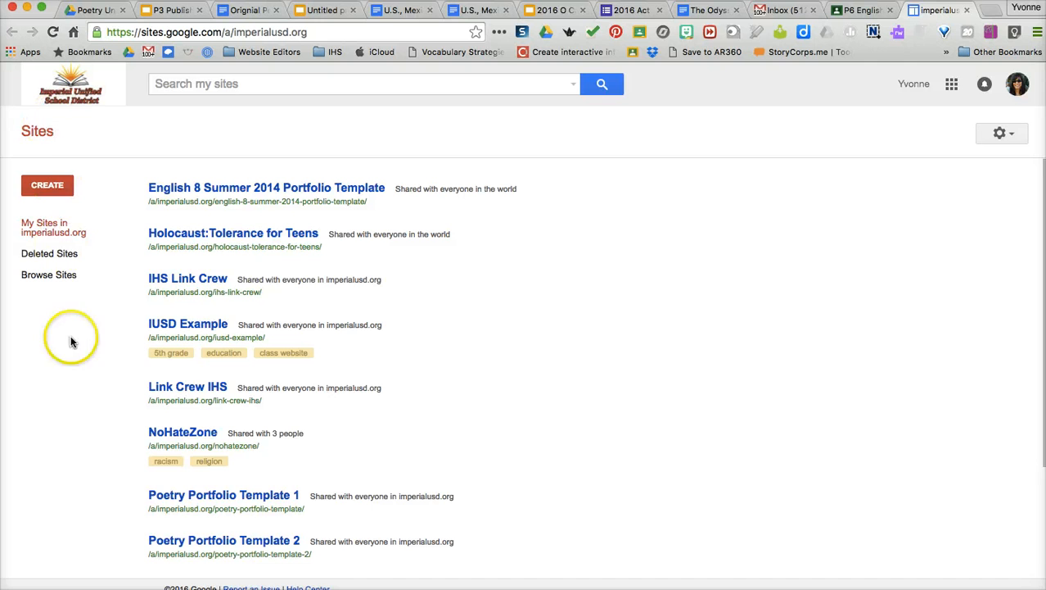
- Start creating a new site and open the gallery of site templates
click(51, 193)
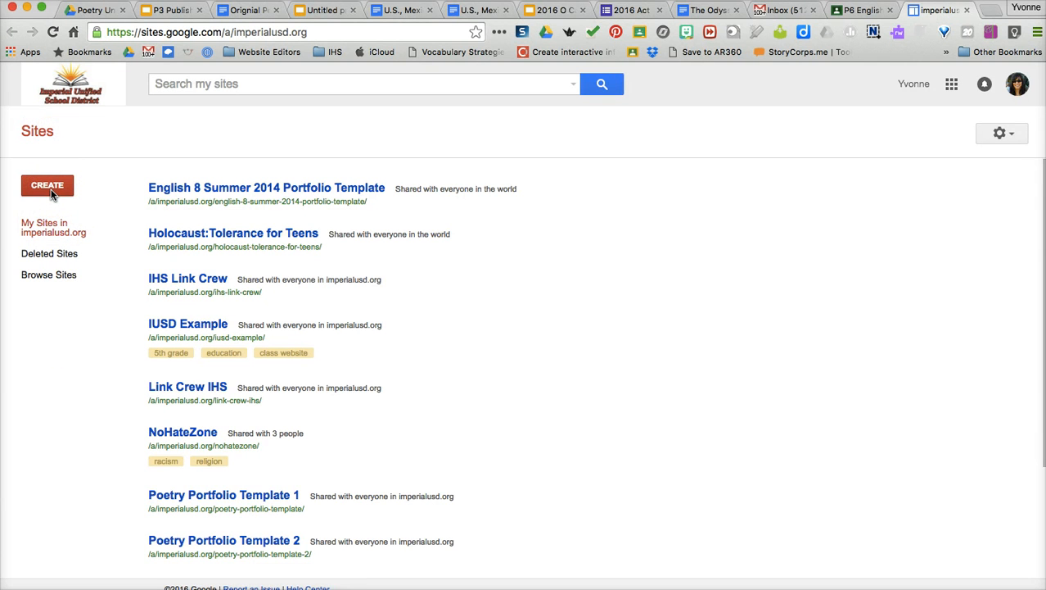
click(51, 193)
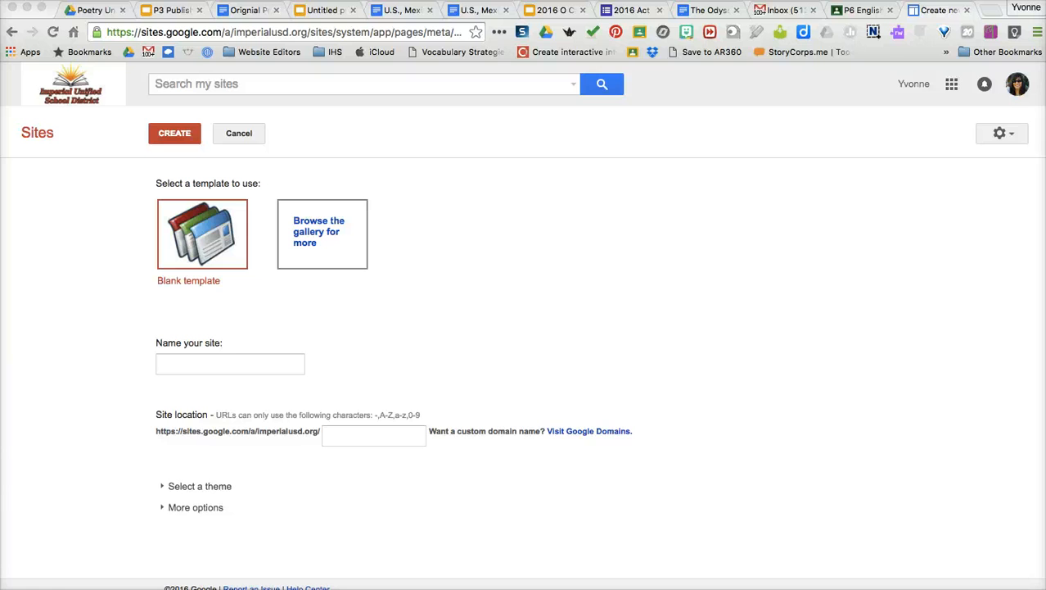
click(312, 230)
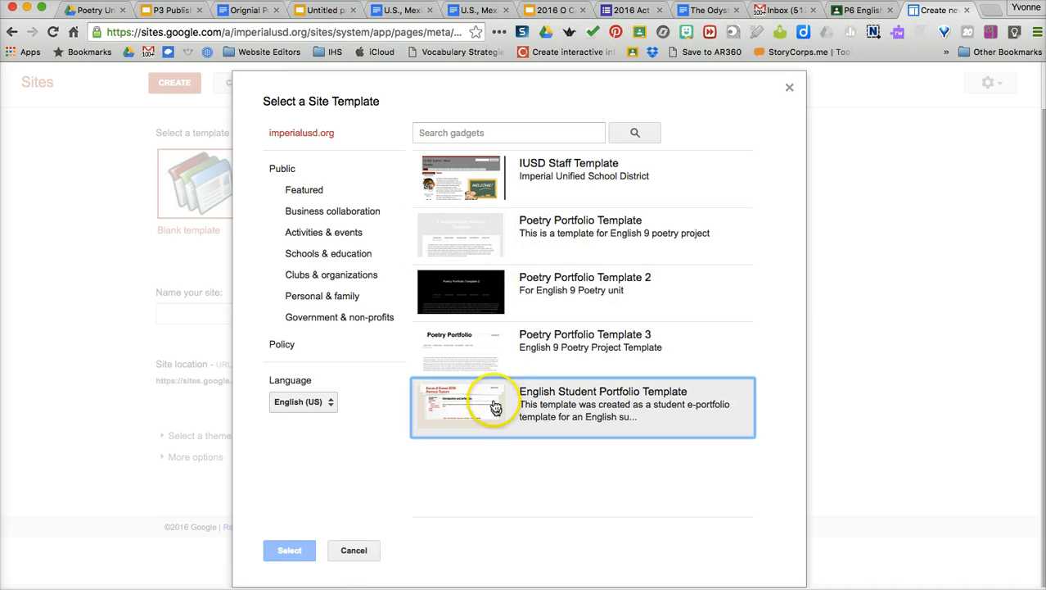
- Preview the first Poetry Portfolio Template for the English 9 poetry project in the template gallery
click(565, 227)
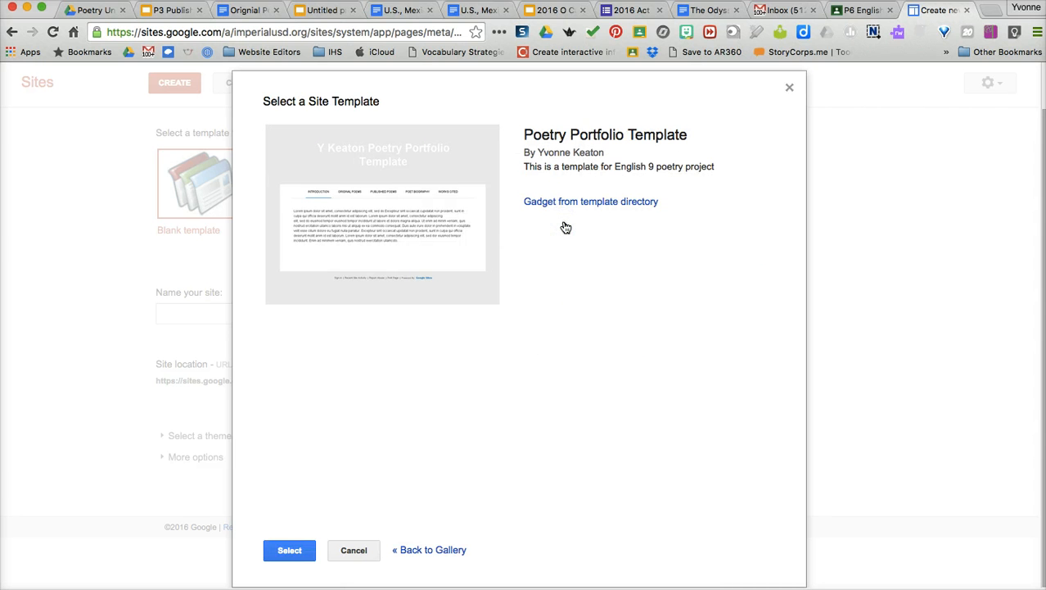
click(562, 228)
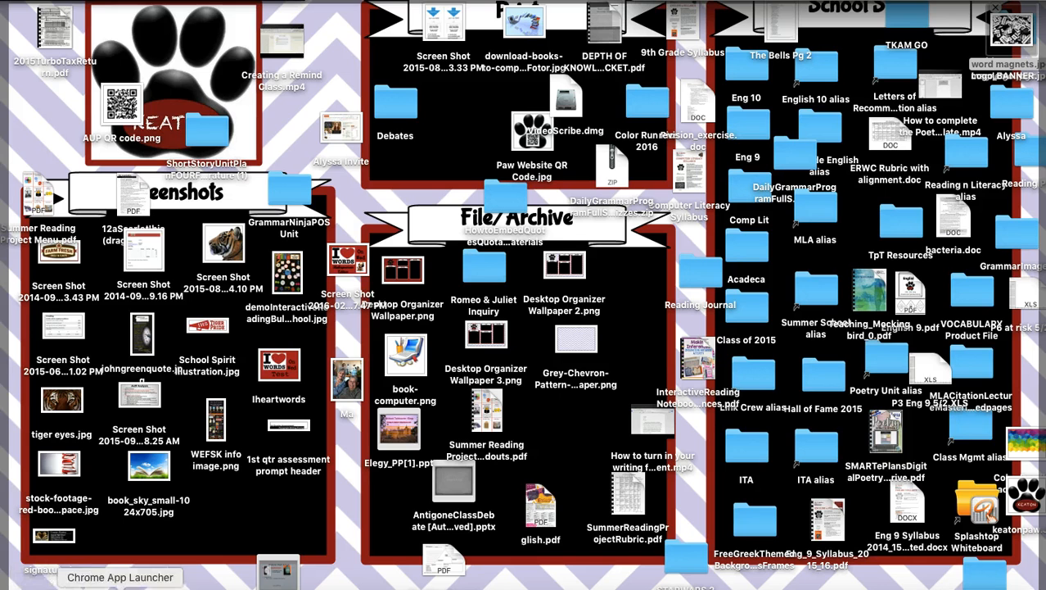
click(148, 585)
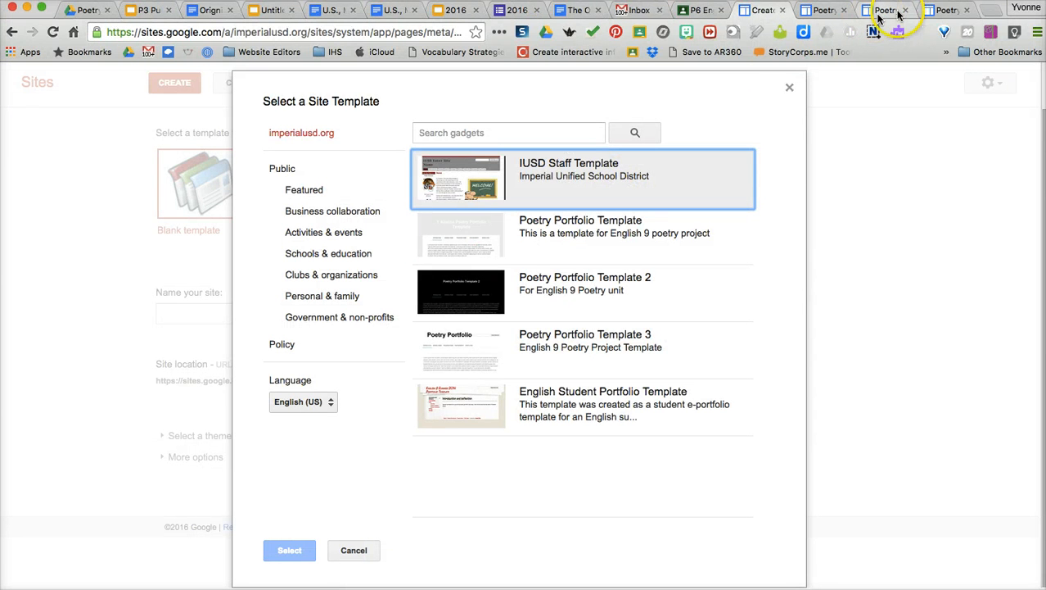
- Examine the live sites of Poetry Portfolio Templates 1, 2 and 3 to compare their layouts, and return to the template gallery
click(934, 11)
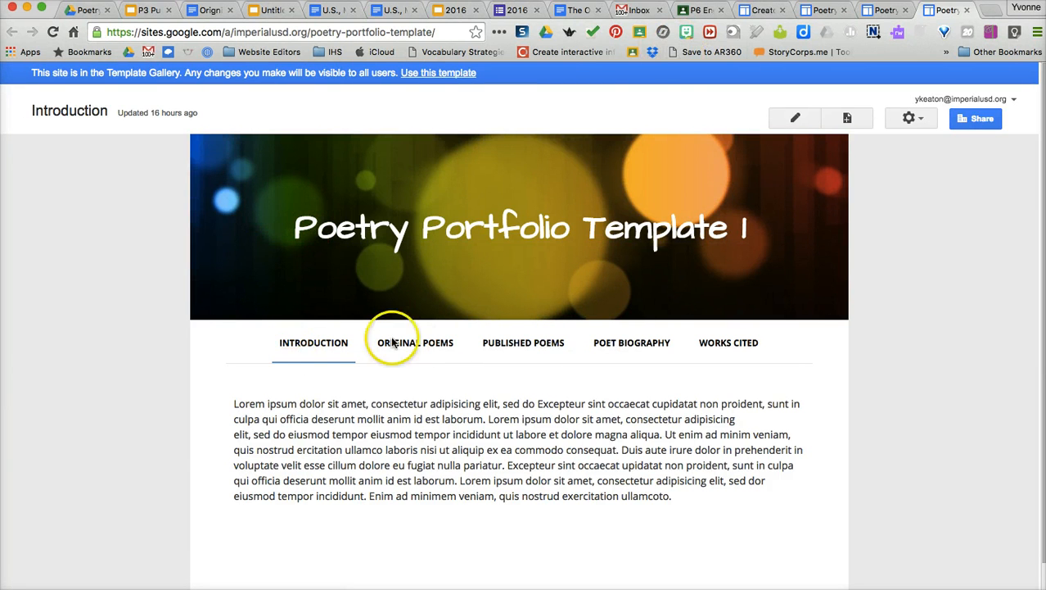
click(662, 190)
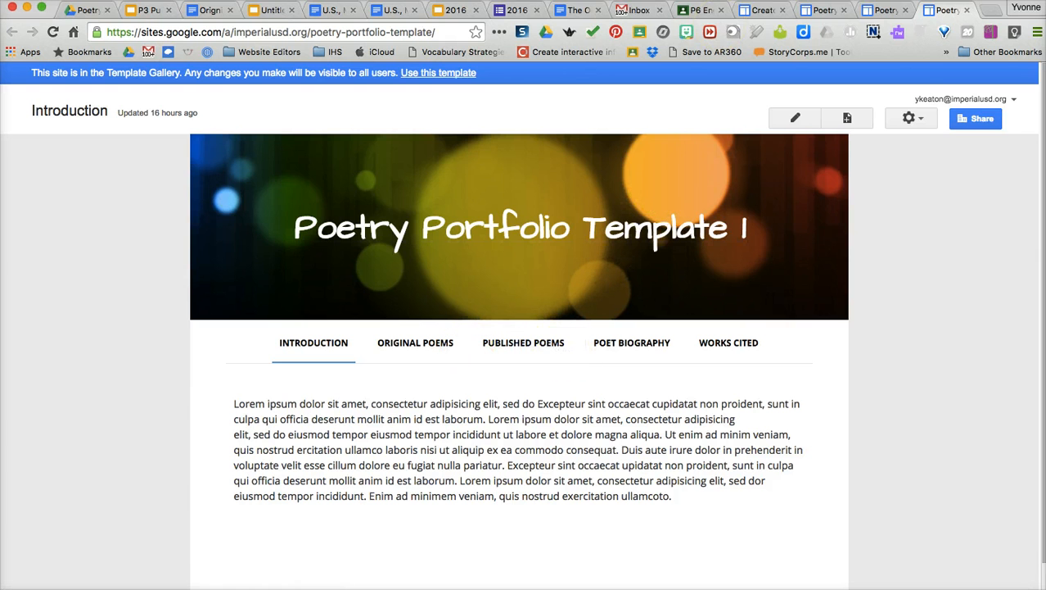
click(774, 2)
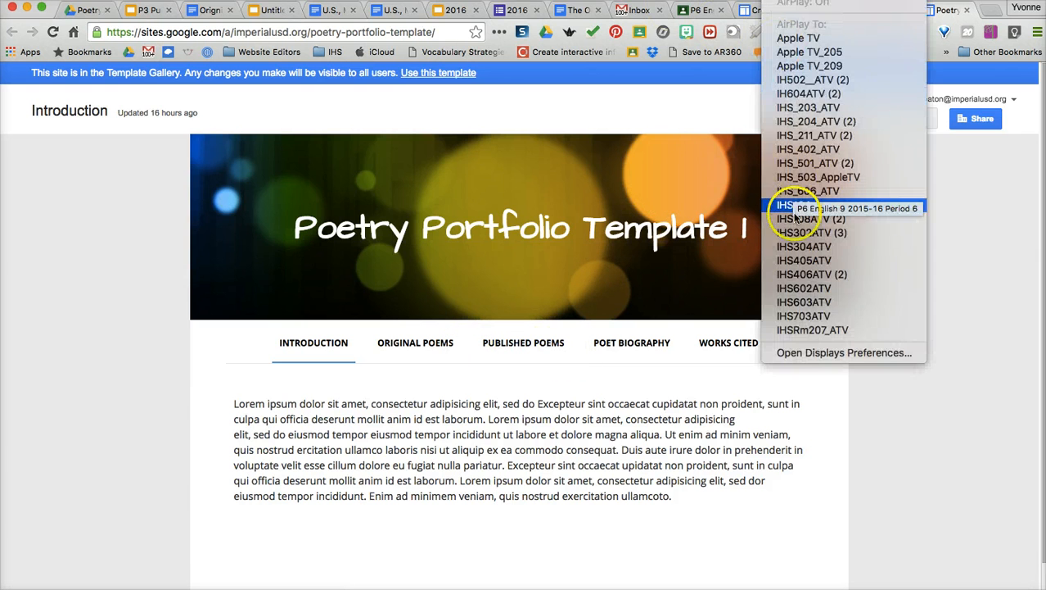
click(800, 303)
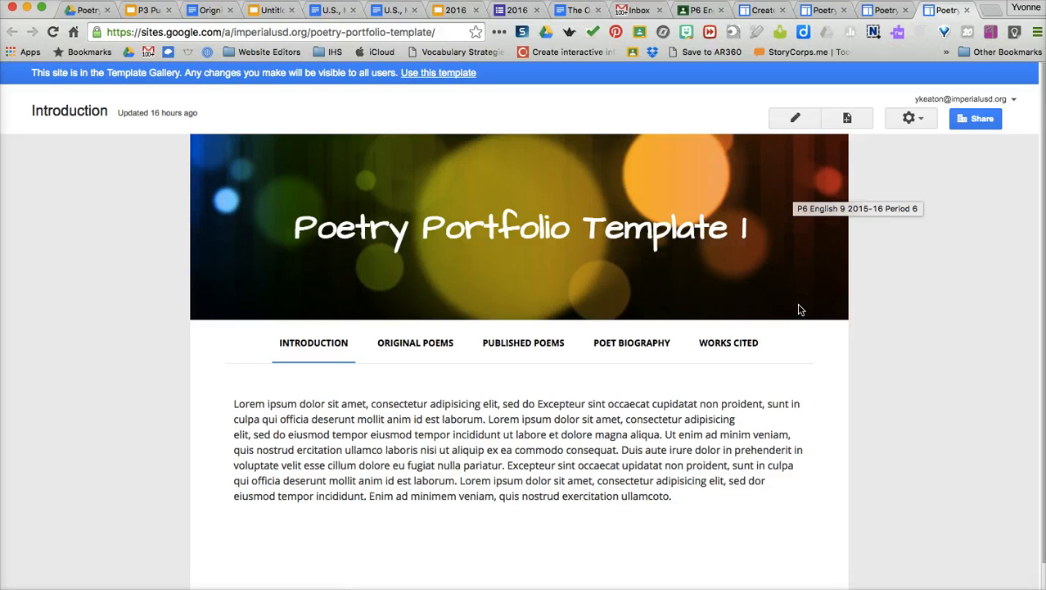
click(881, 10)
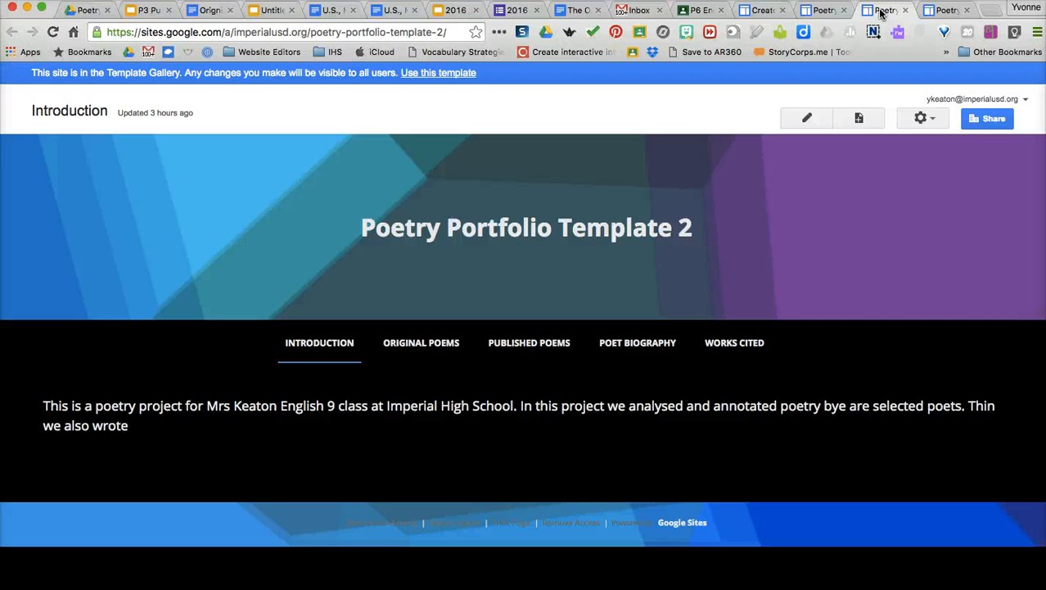
click(816, 11)
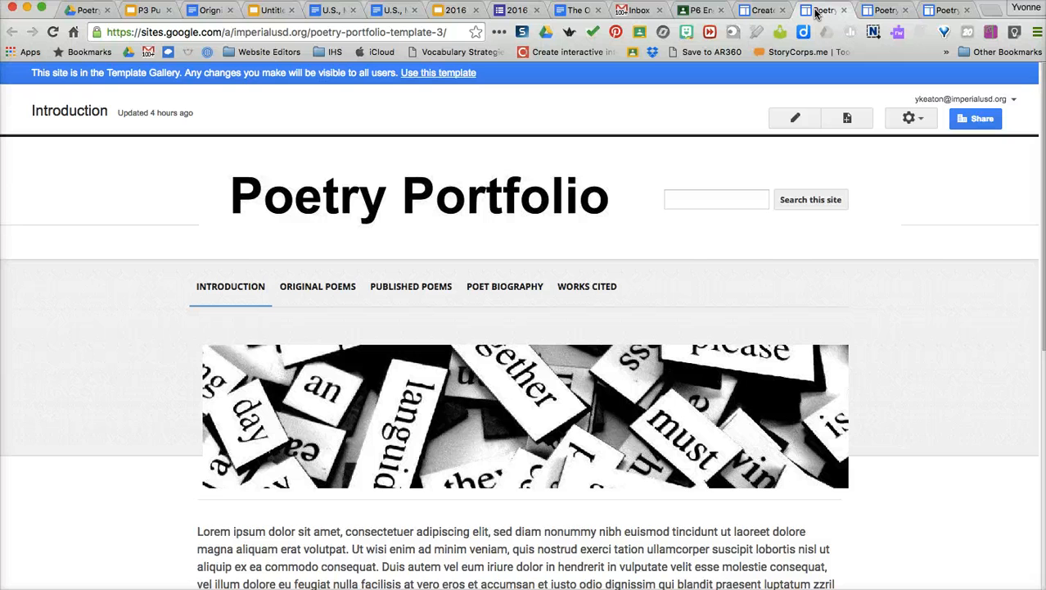
click(761, 9)
click(616, 182)
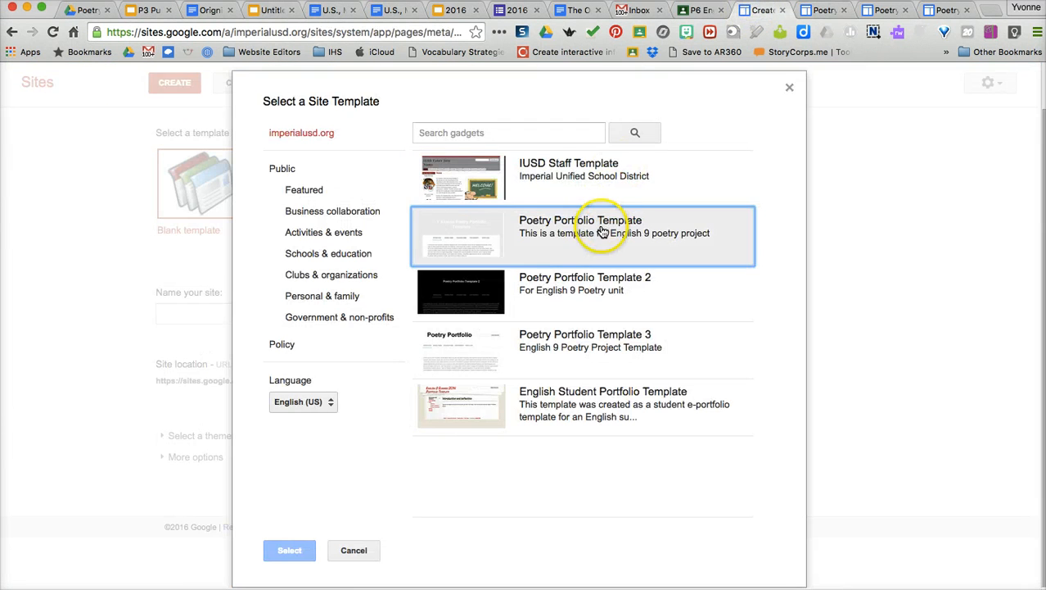
key(super+9)
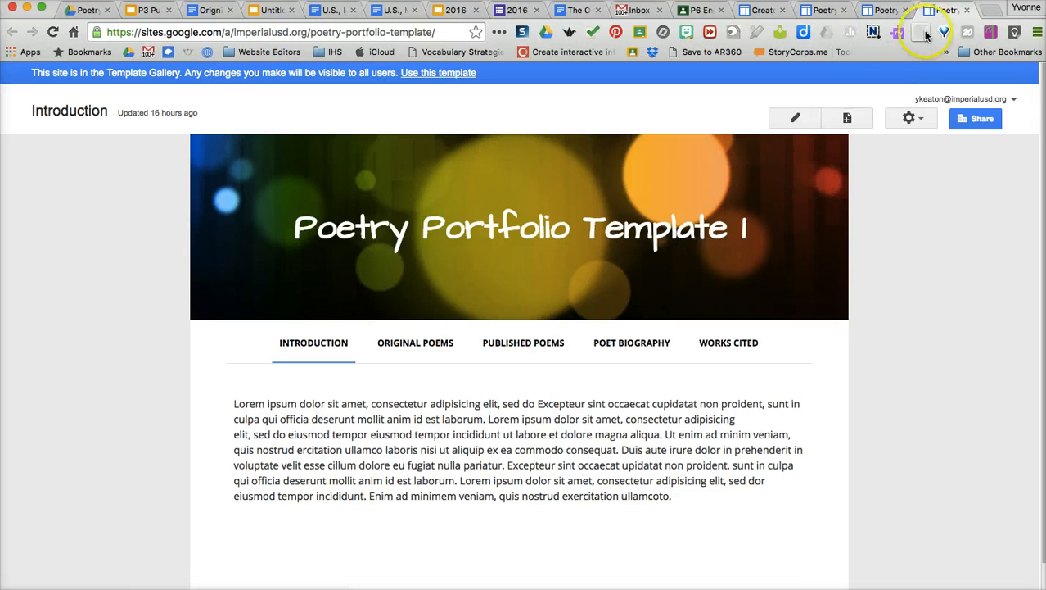
click(749, 13)
- Choose Poetry Portfolio Template 3 from the gallery as the template for the new site
click(589, 237)
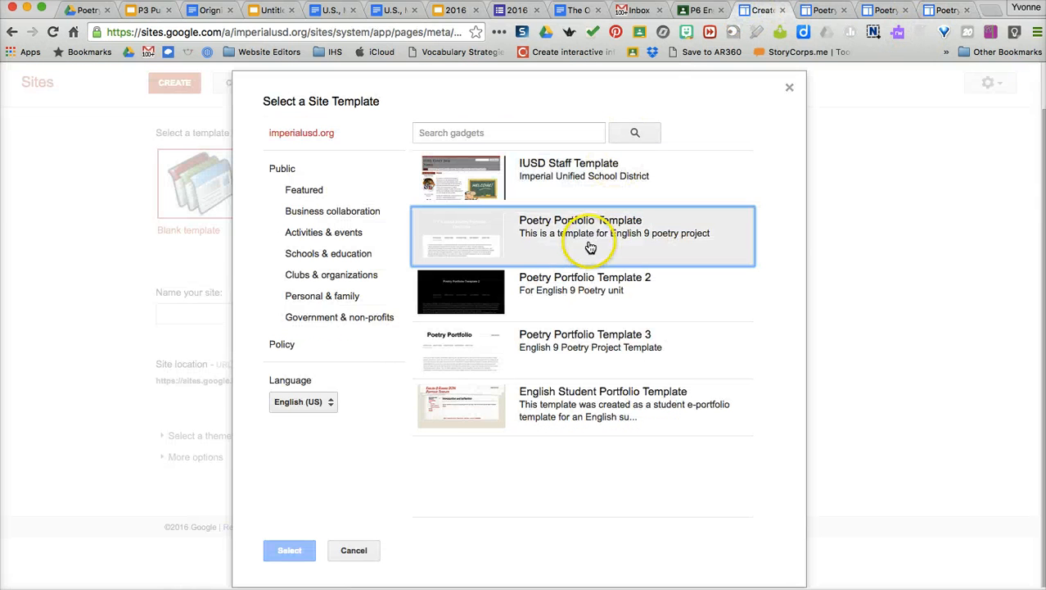
click(581, 340)
click(594, 238)
click(597, 339)
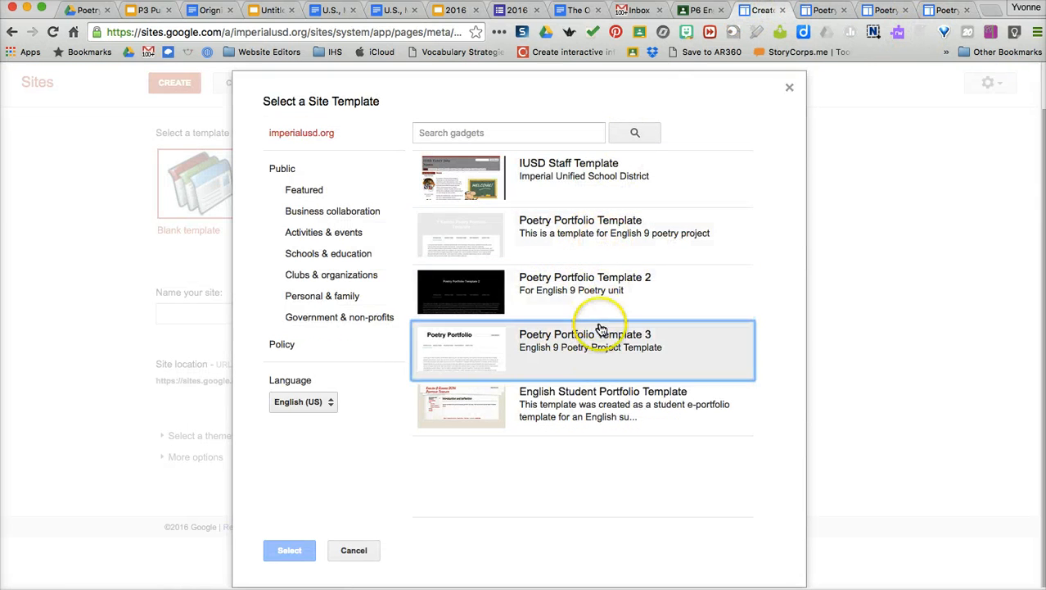
click(597, 358)
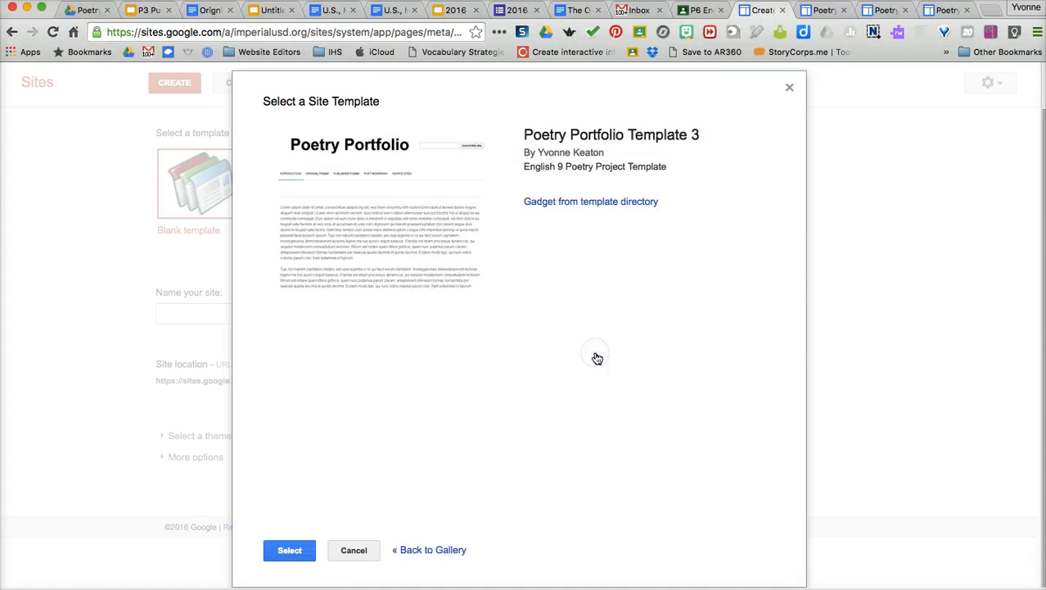
scroll(561, 282, up, 2)
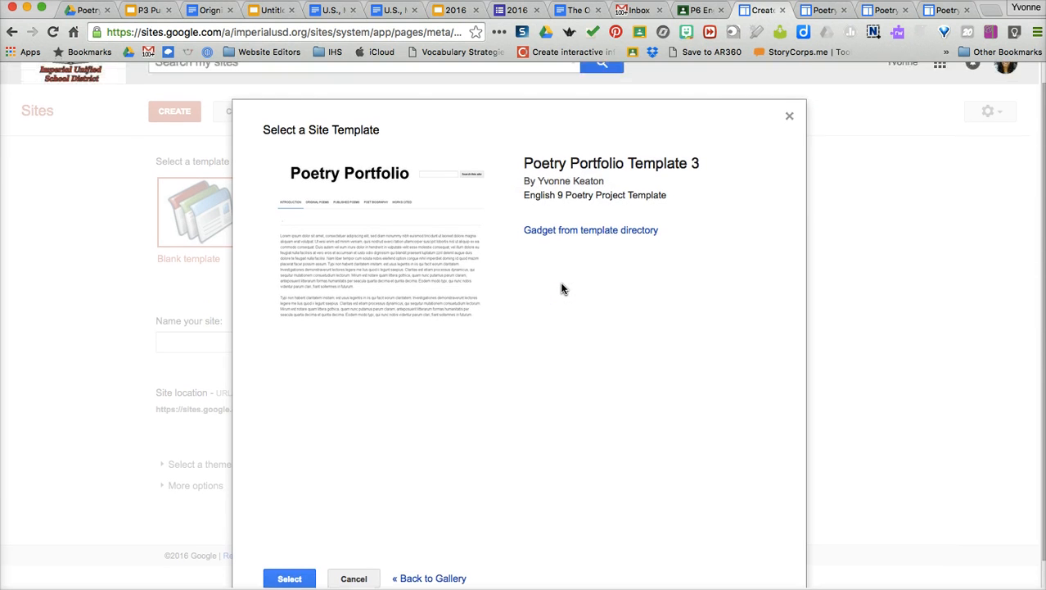
scroll(313, 476, down, 2)
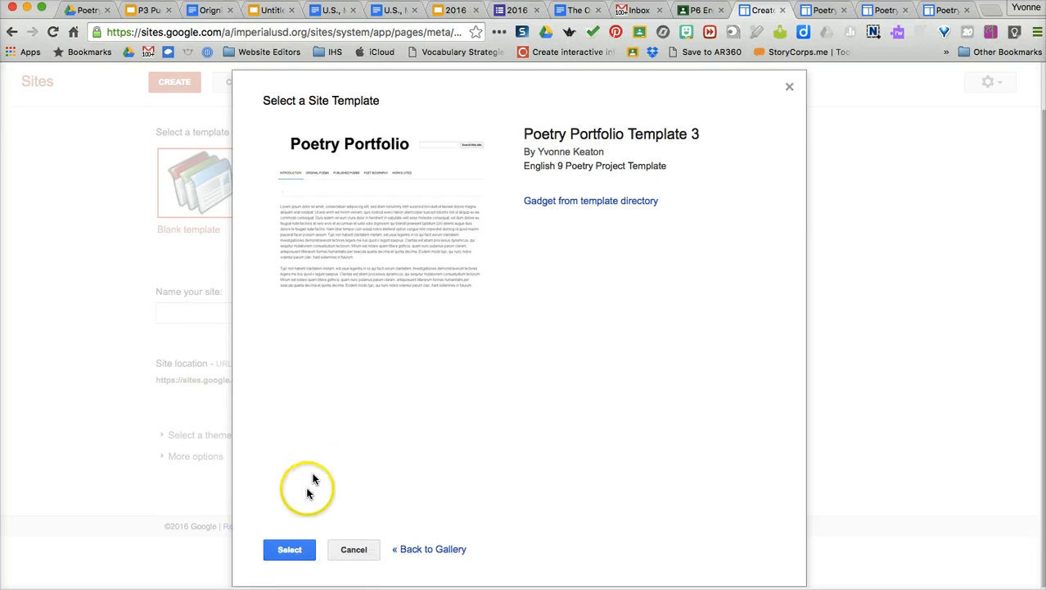
click(274, 561)
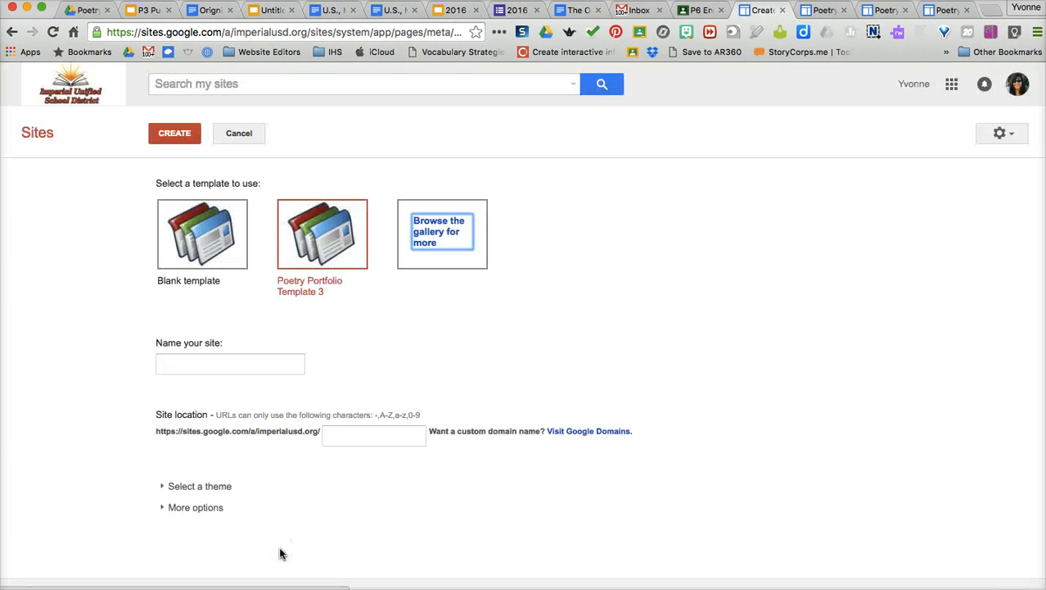
- Name the site with the owner's first initial and last name followed by "Poetry Portfolio", and create it
click(211, 361)
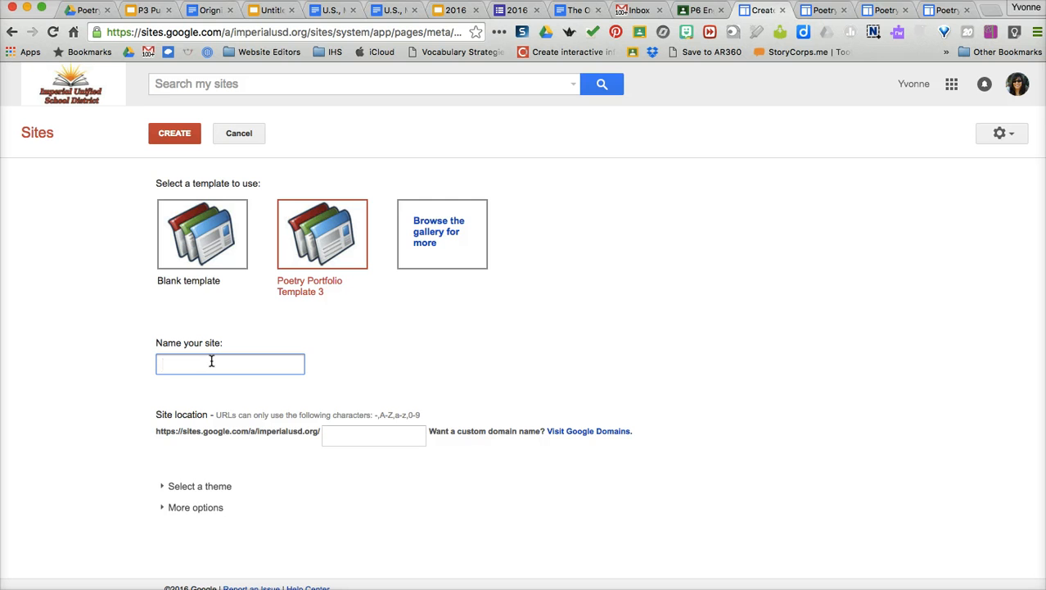
text(Y Keaton)
text(Portfol)
key(BackSpace)
key(BackSpace)
key(BackSpace)
key(BackSpace)
key(BackSpace)
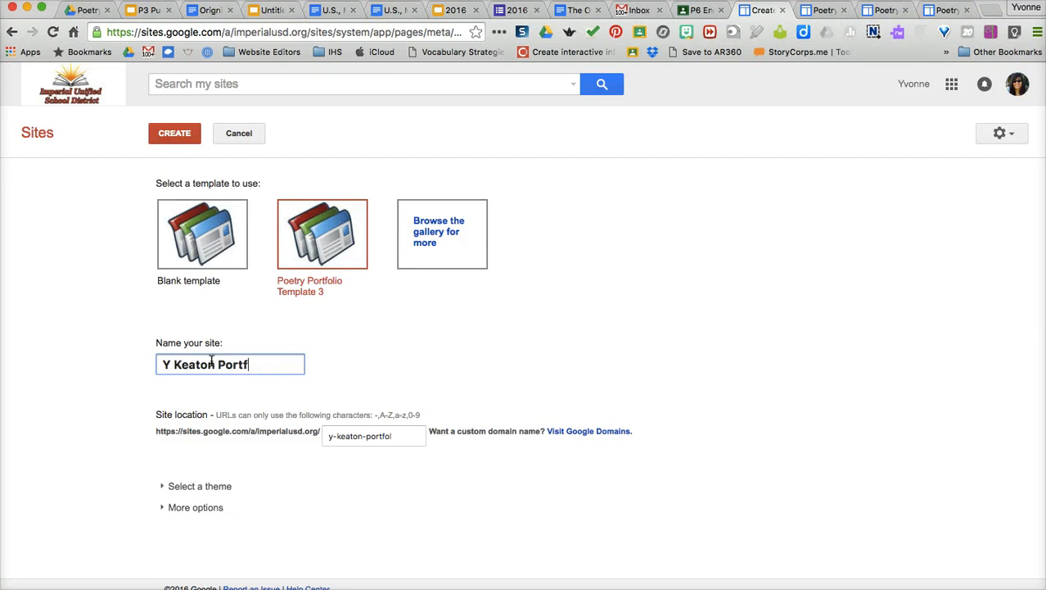
text(etry Portfolio)
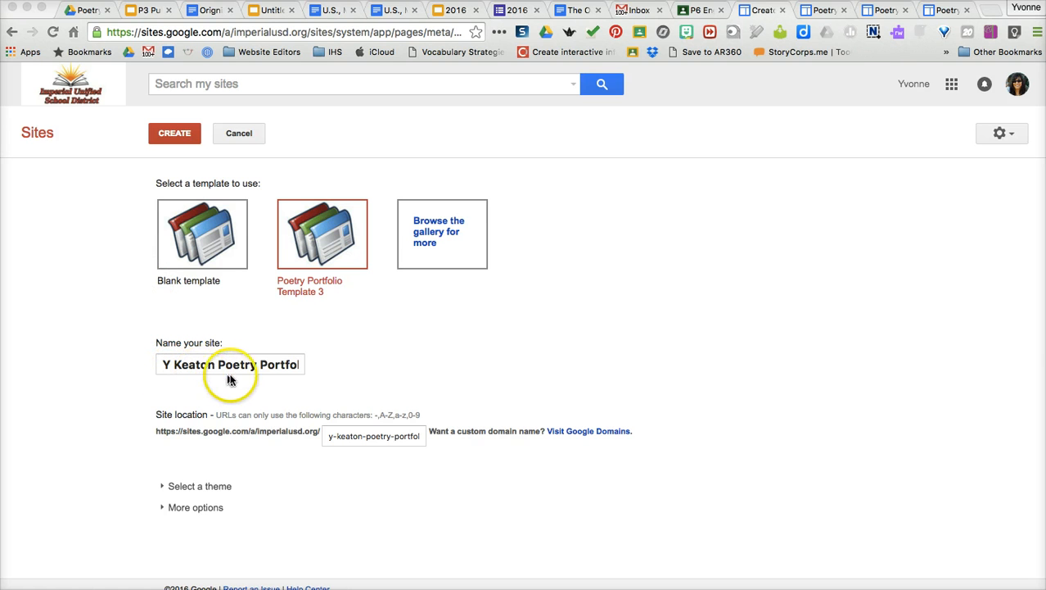
click(172, 137)
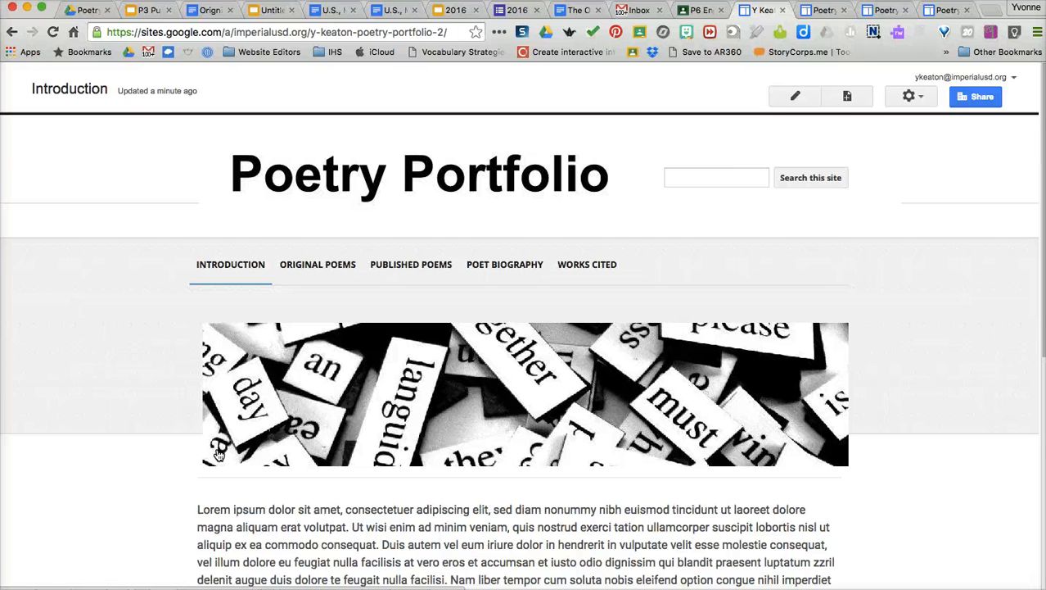
- Review the new site's Introduction page from the header to the end of the placeholder text, dismissing the startup disk warning
click(82, 563)
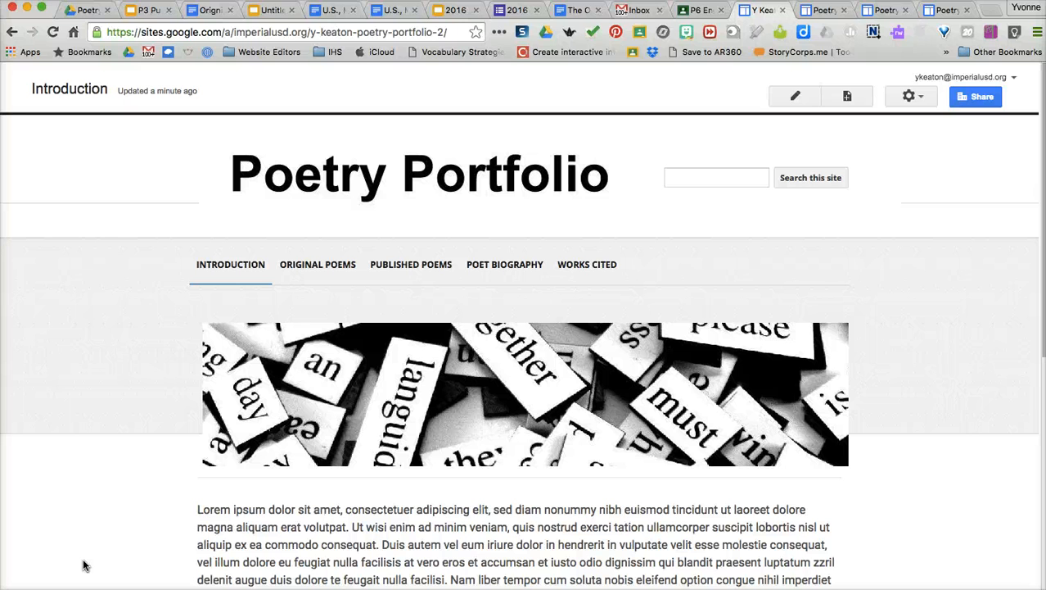
scroll(334, 483, down, 4)
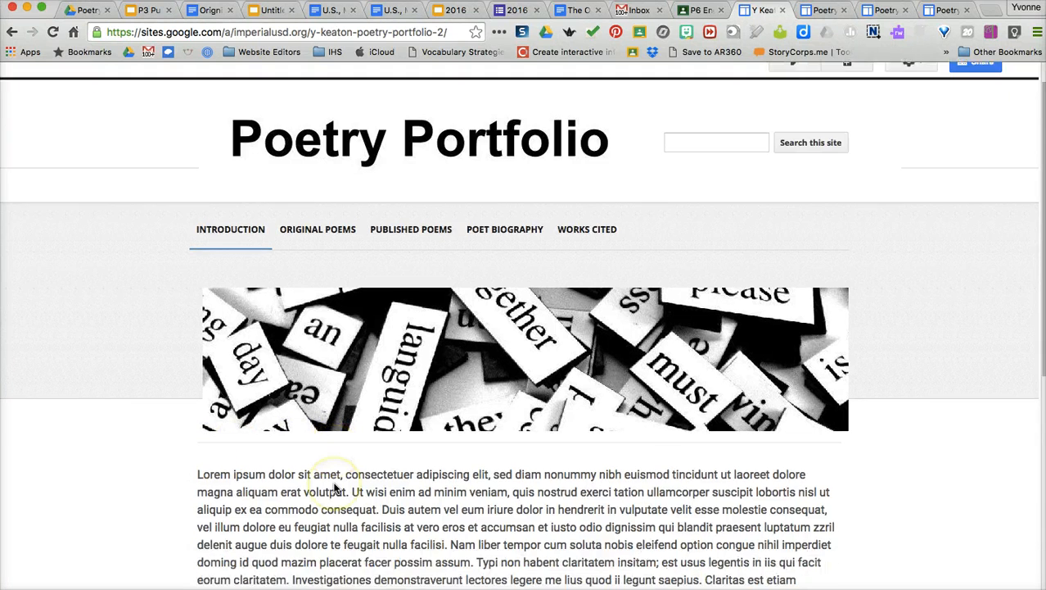
scroll(362, 491, down, 3)
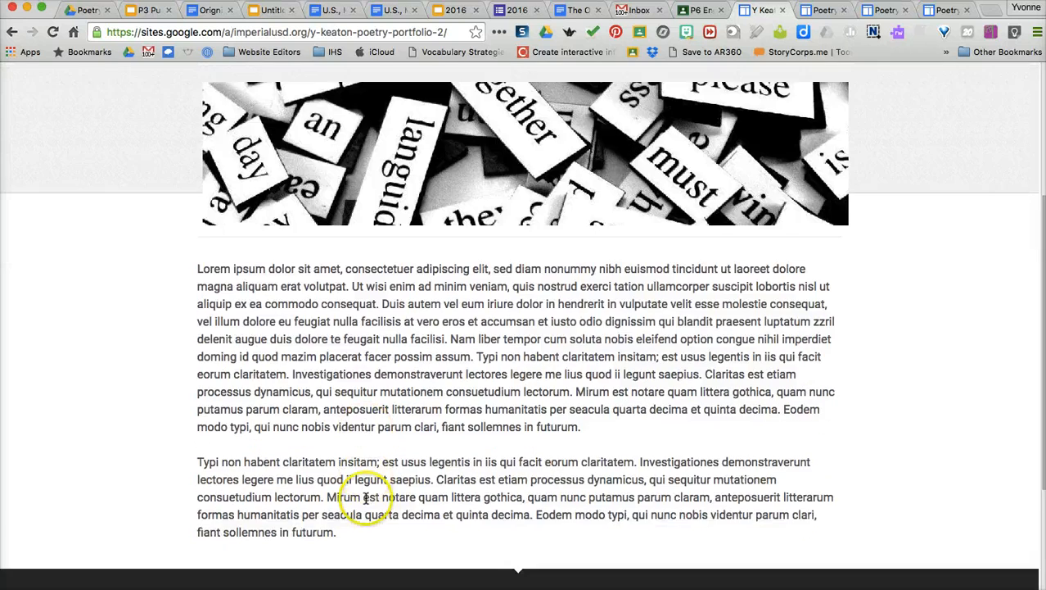
scroll(365, 497, up, 5)
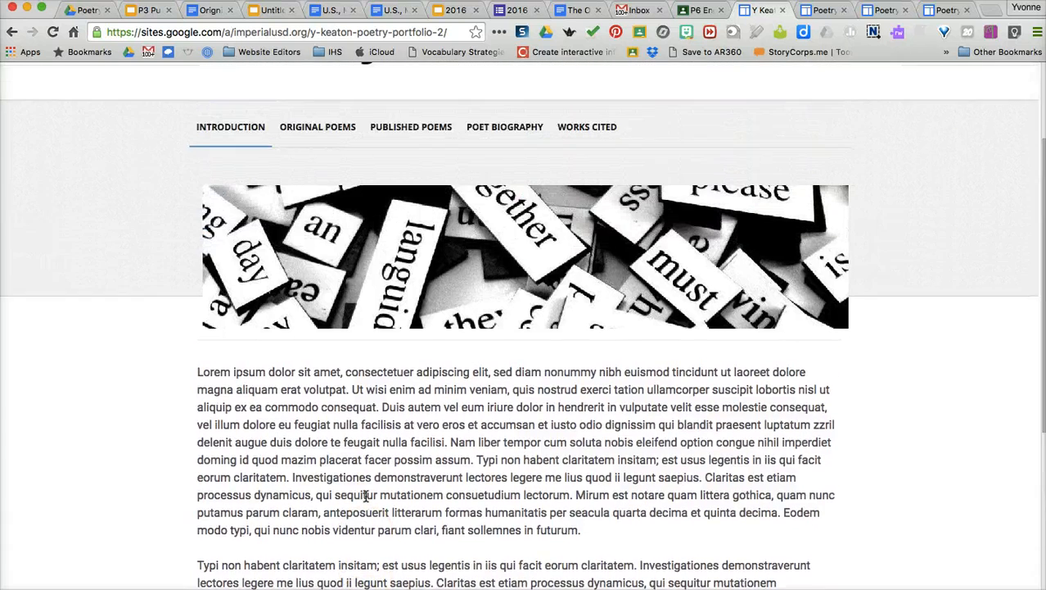
scroll(366, 498, up, 2)
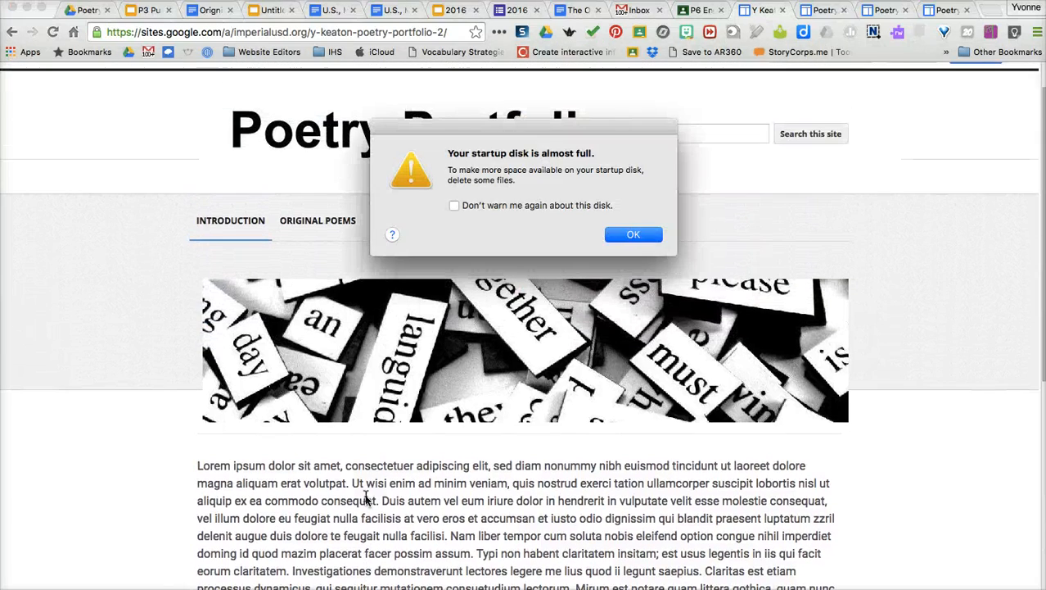
scroll(365, 498, up, 1)
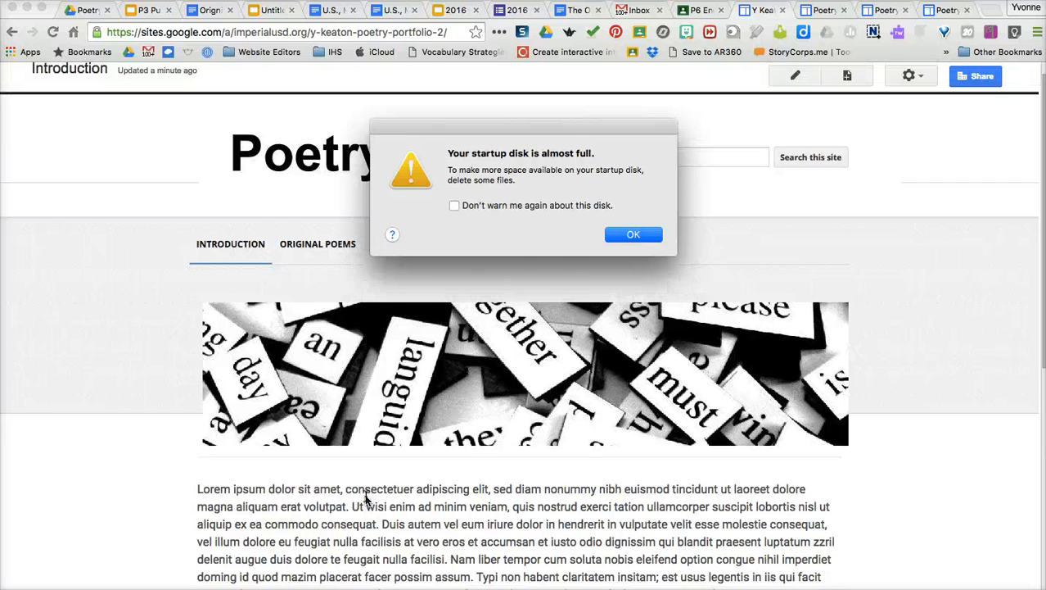
click(627, 235)
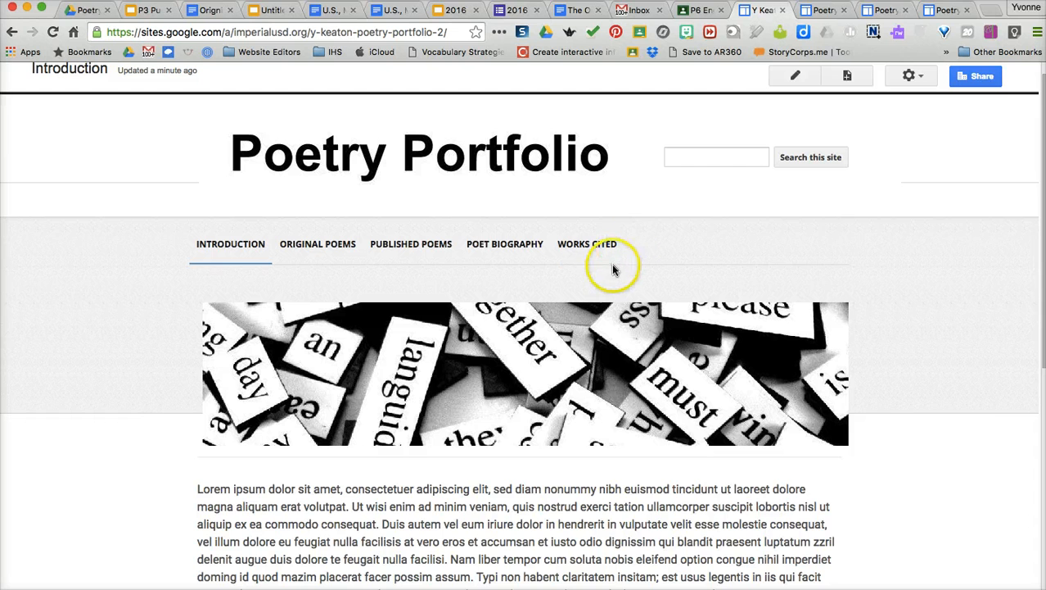
scroll(611, 264, up, 1)
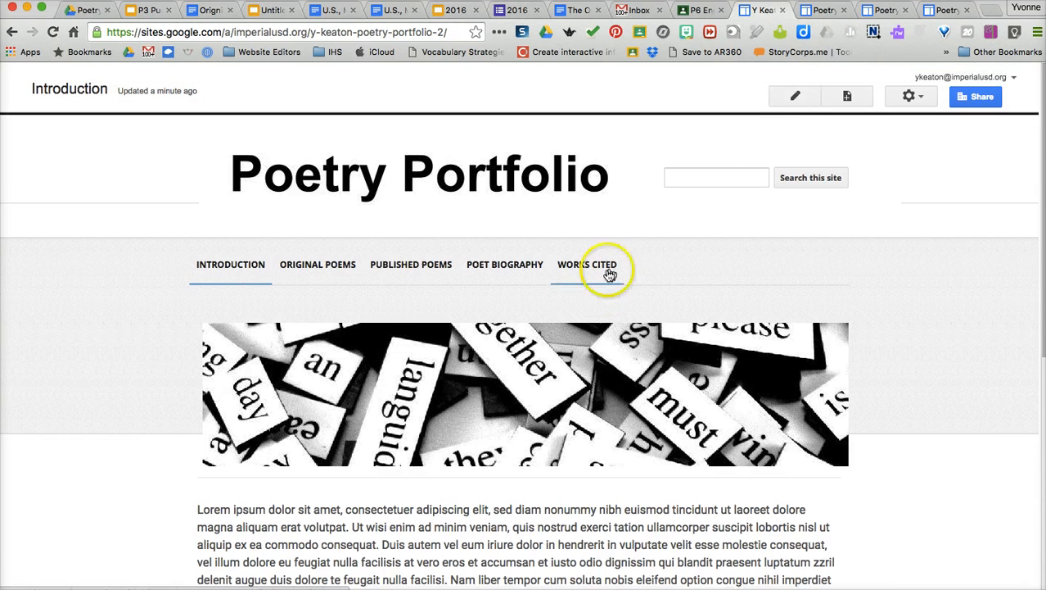
- Open the Introduction page for editing and go to its placeholder paragraphs
click(798, 100)
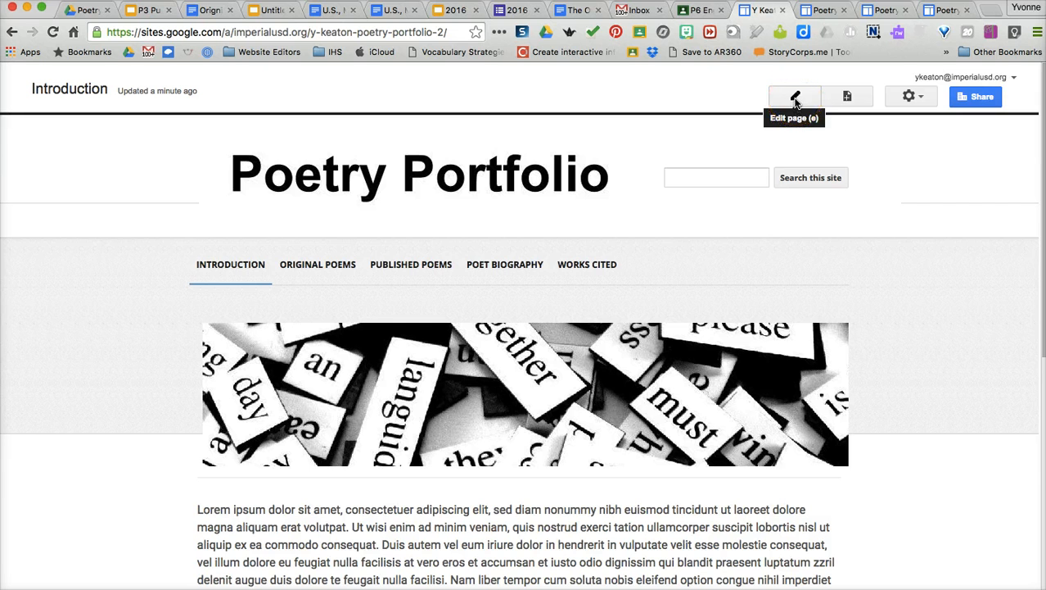
click(797, 100)
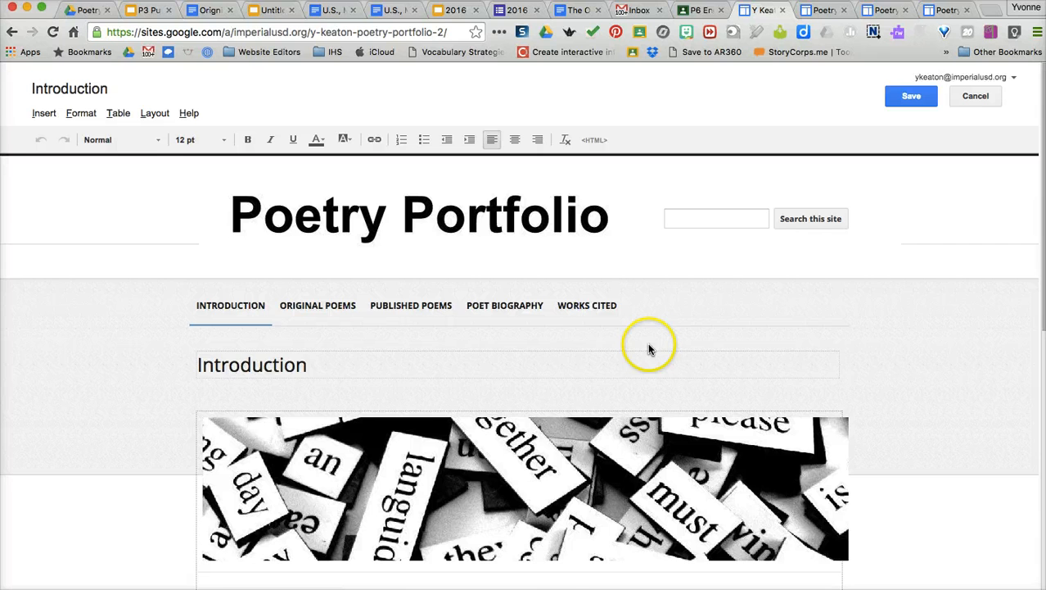
scroll(648, 350, down, 5)
scroll(648, 324, down, 2)
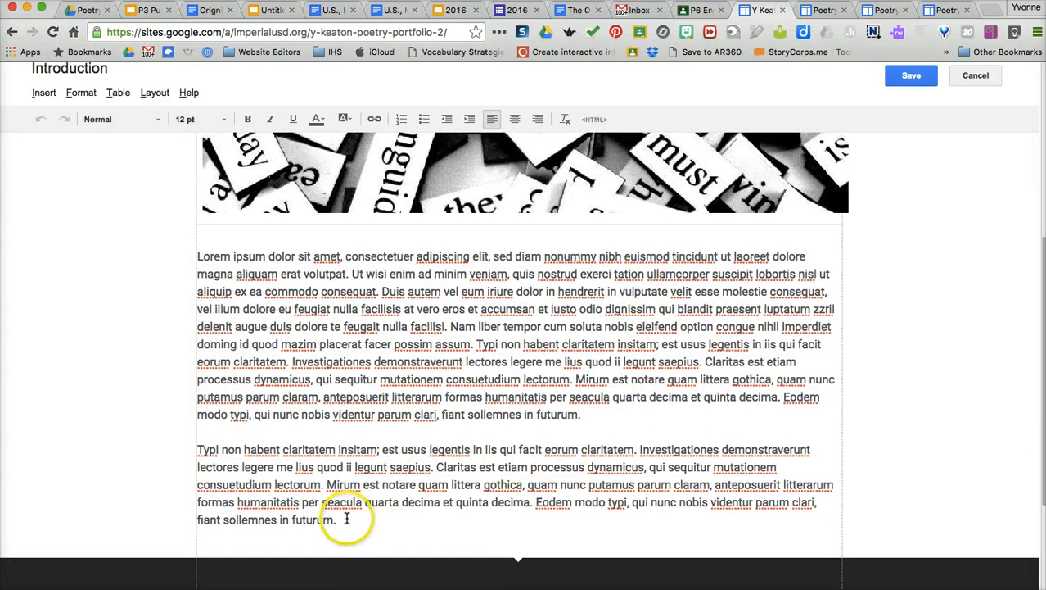
- Replace the Introduction page's placeholder paragraphs with "This website is a poetry portfolio for English 9 at Imperial High School." and save the page
drag(347, 515, 196, 251)
key(Delete)
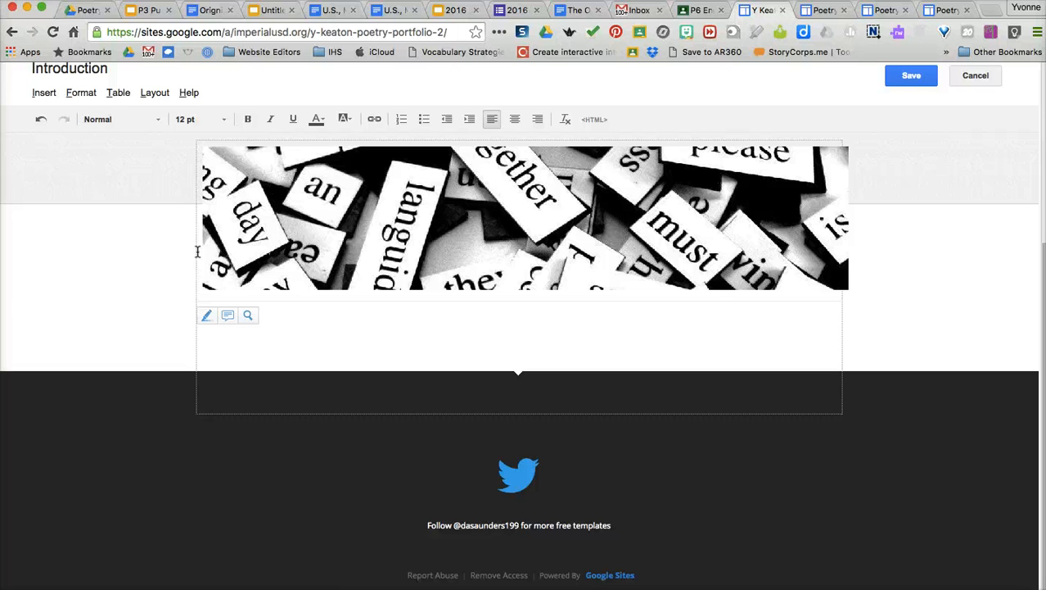
text(This website is)
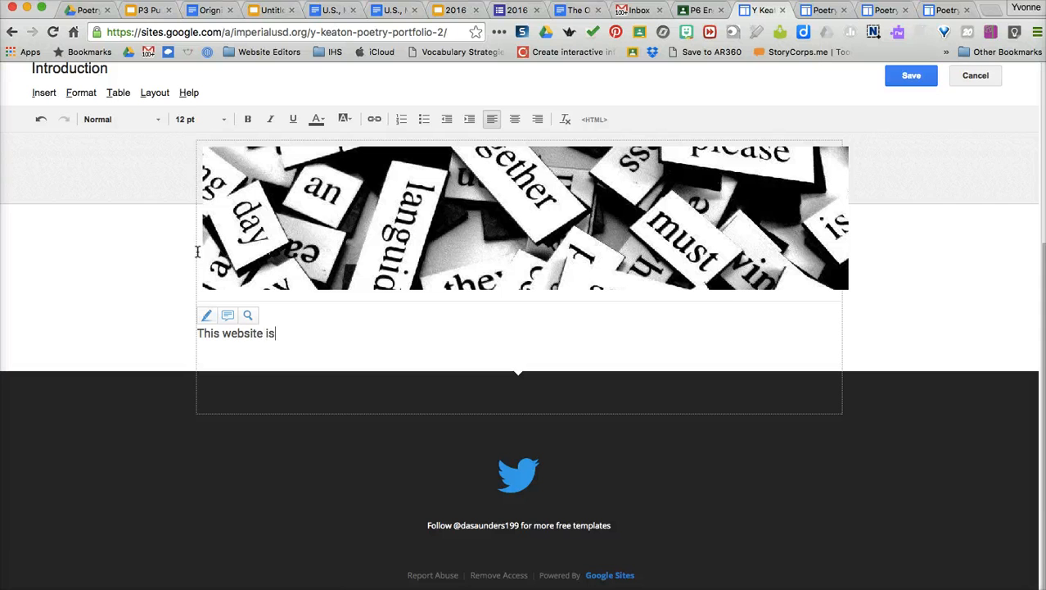
text( a poetry portfo)
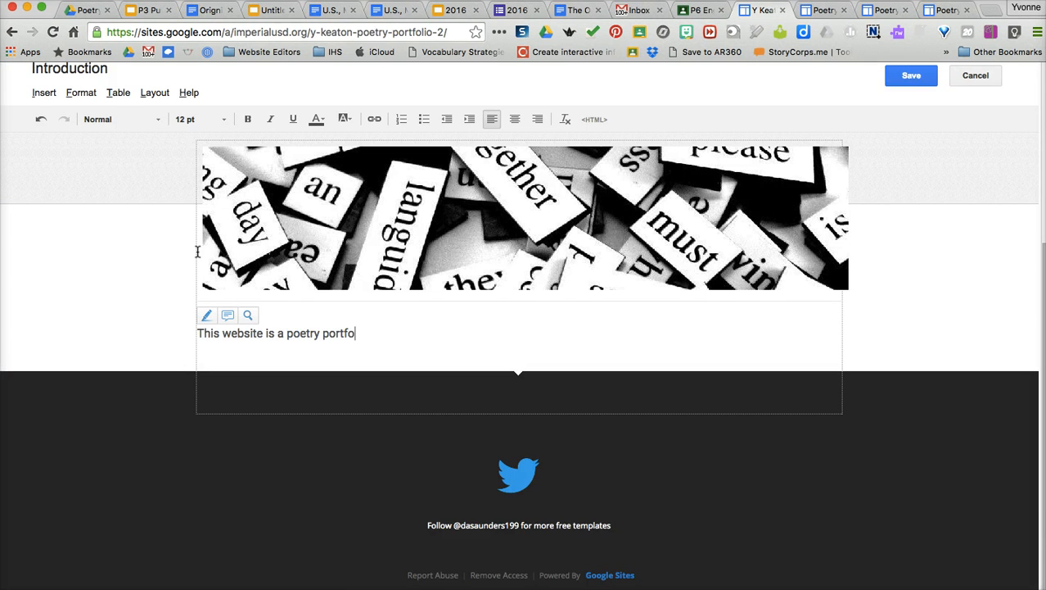
text(lio fo)
key(BackSpace)
key(BackSpace)
key(BackSpace)
text(for English 9)
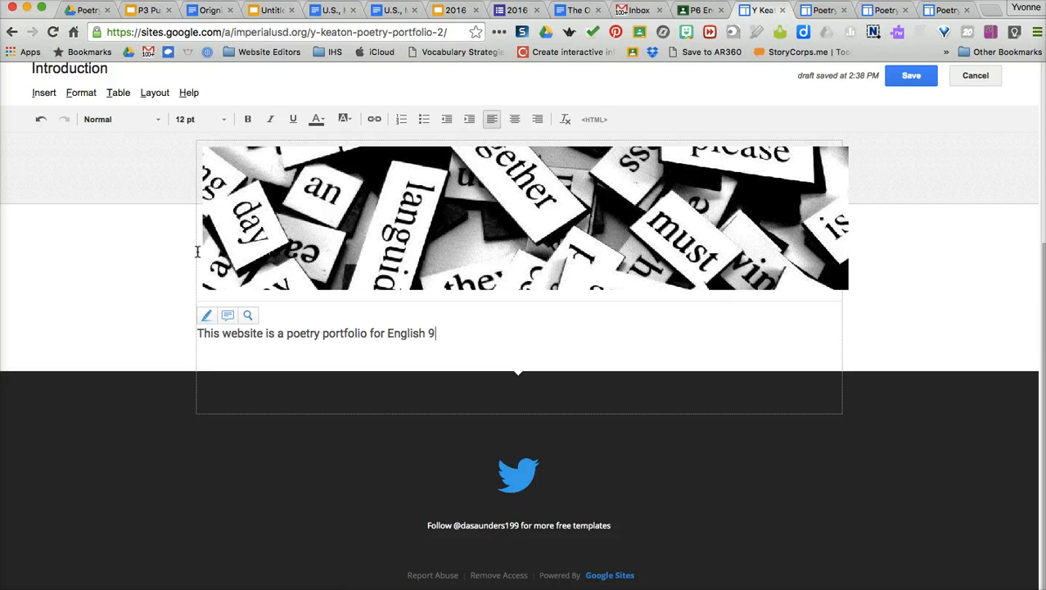
text( at Imperial High School.)
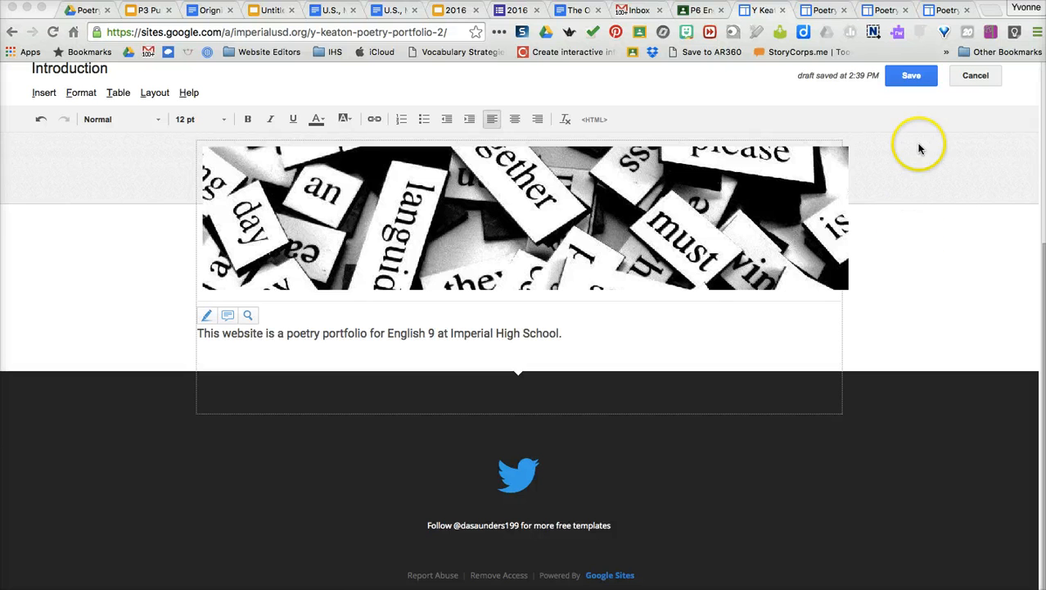
click(914, 76)
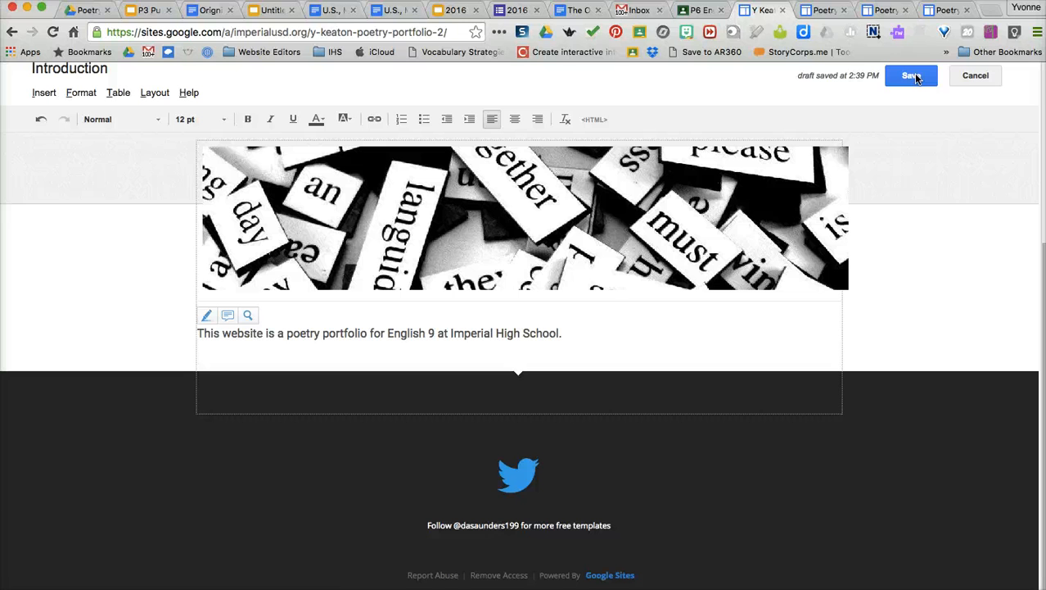
click(914, 75)
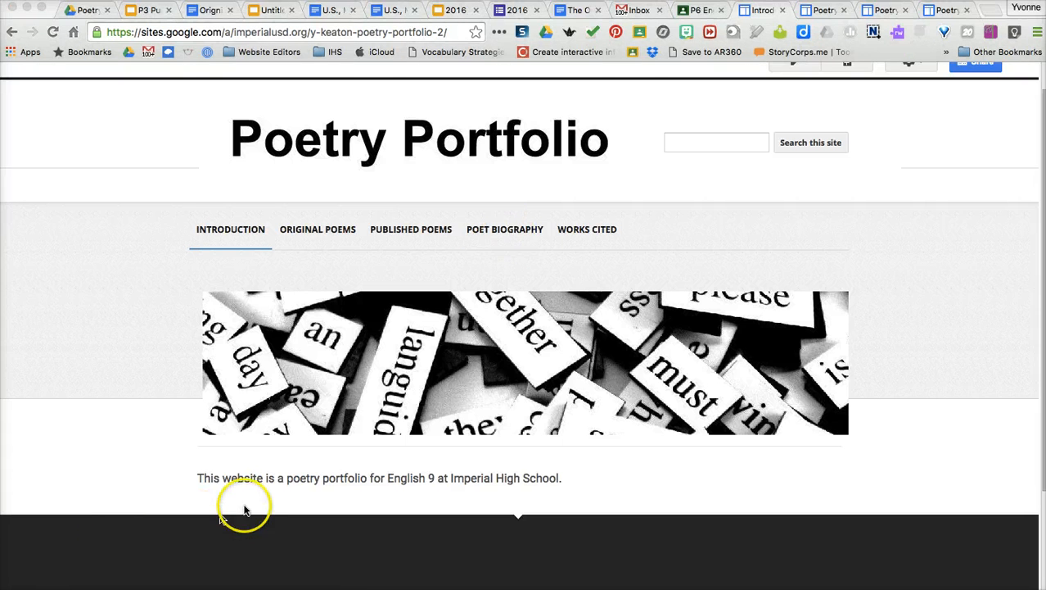
- Open the Poet Biography page for editing and place the insertion point on the blank line below the banner image
click(505, 233)
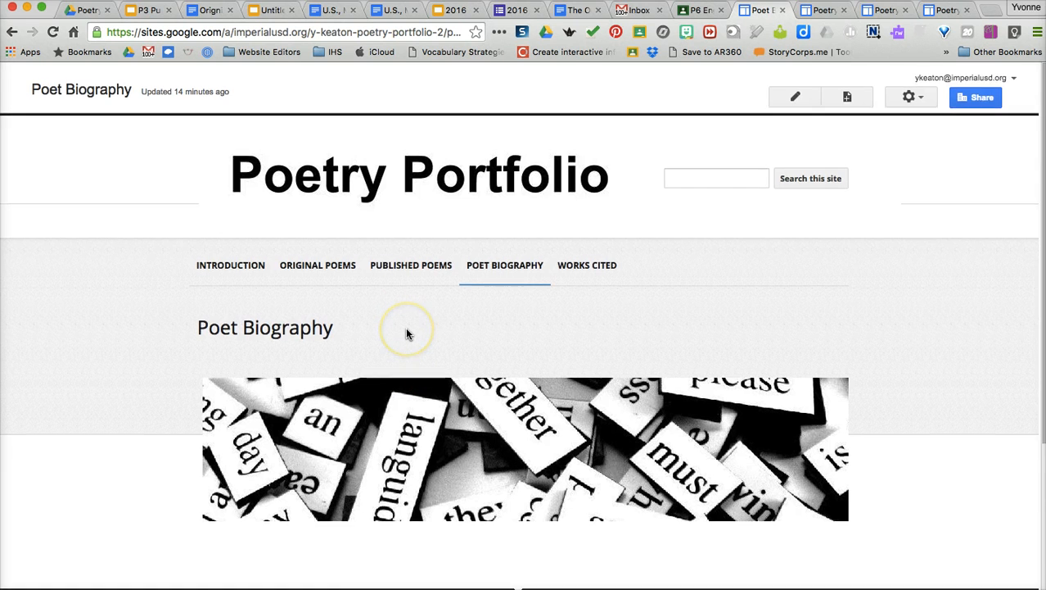
scroll(405, 327, down, 3)
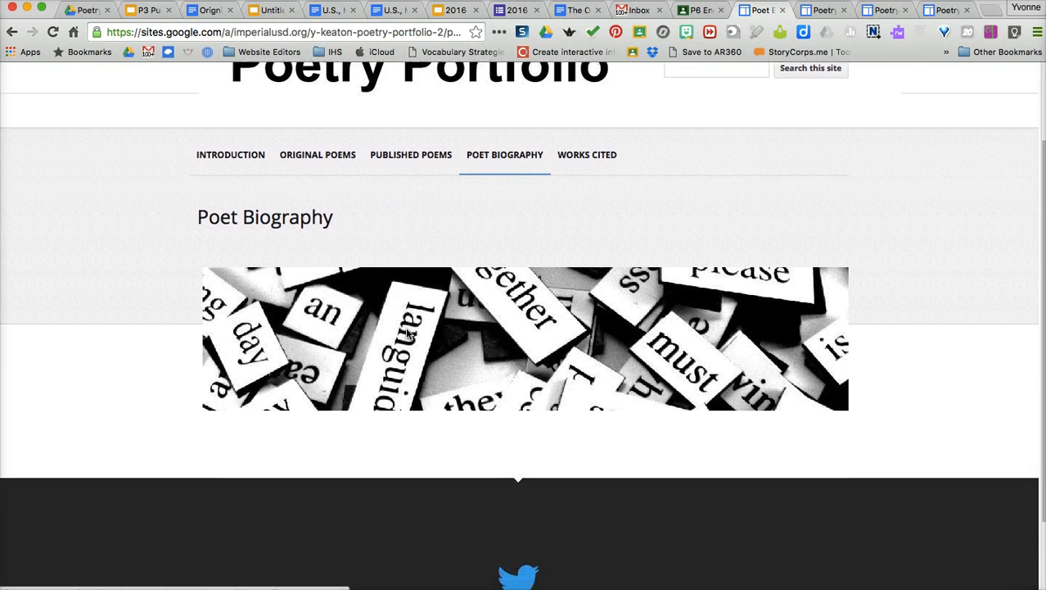
scroll(407, 331, up, 2)
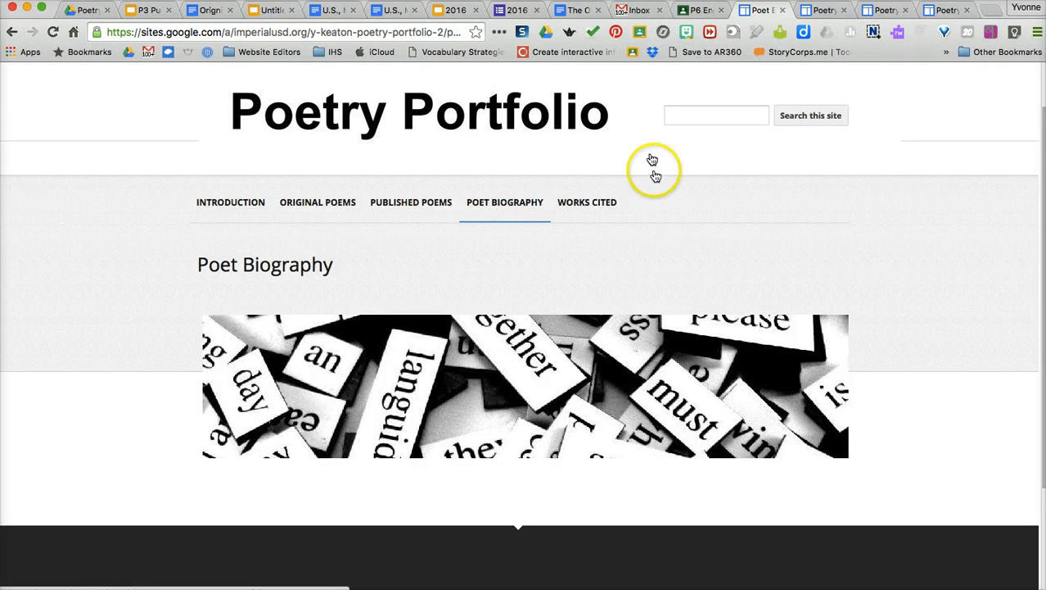
scroll(718, 163, up, 2)
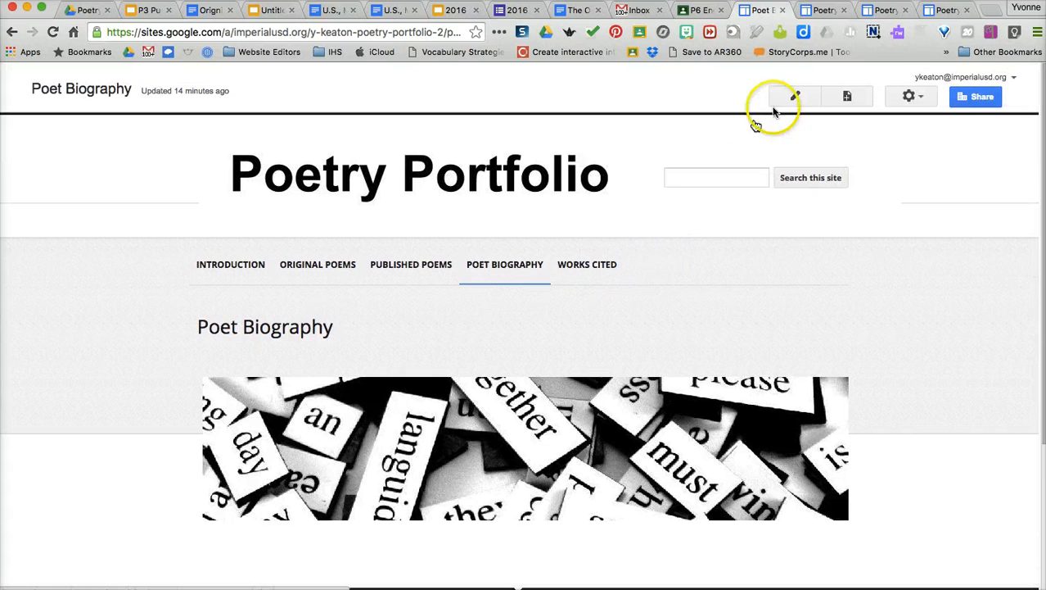
click(798, 98)
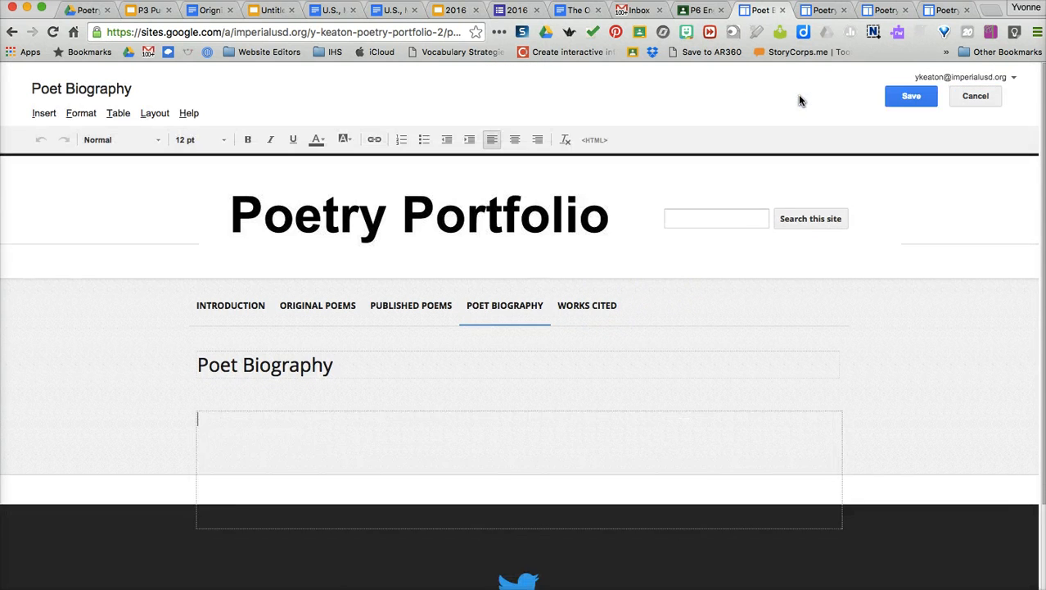
click(801, 289)
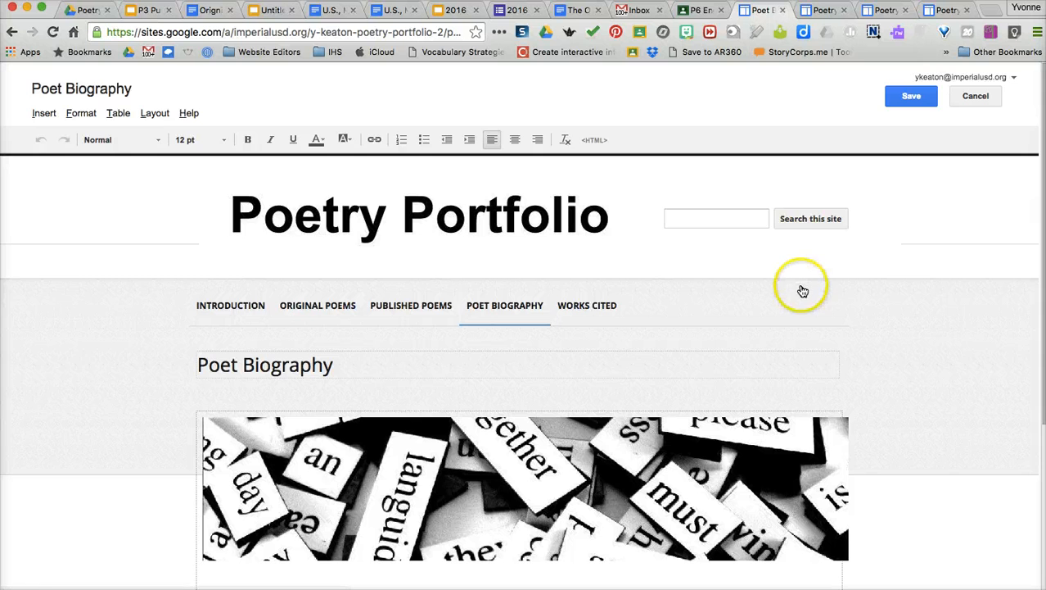
scroll(802, 291, down, 5)
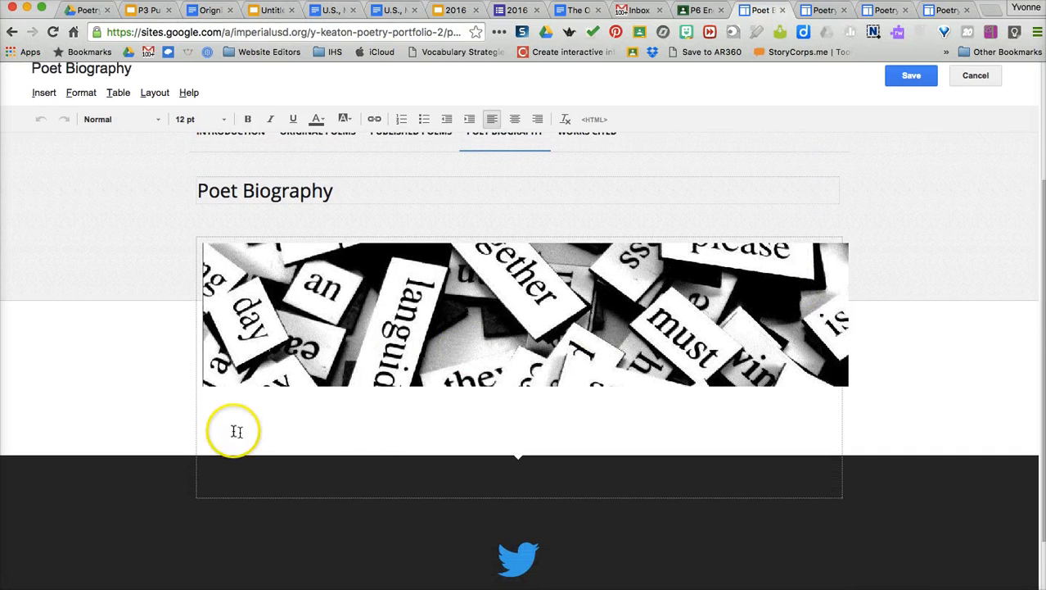
click(220, 416)
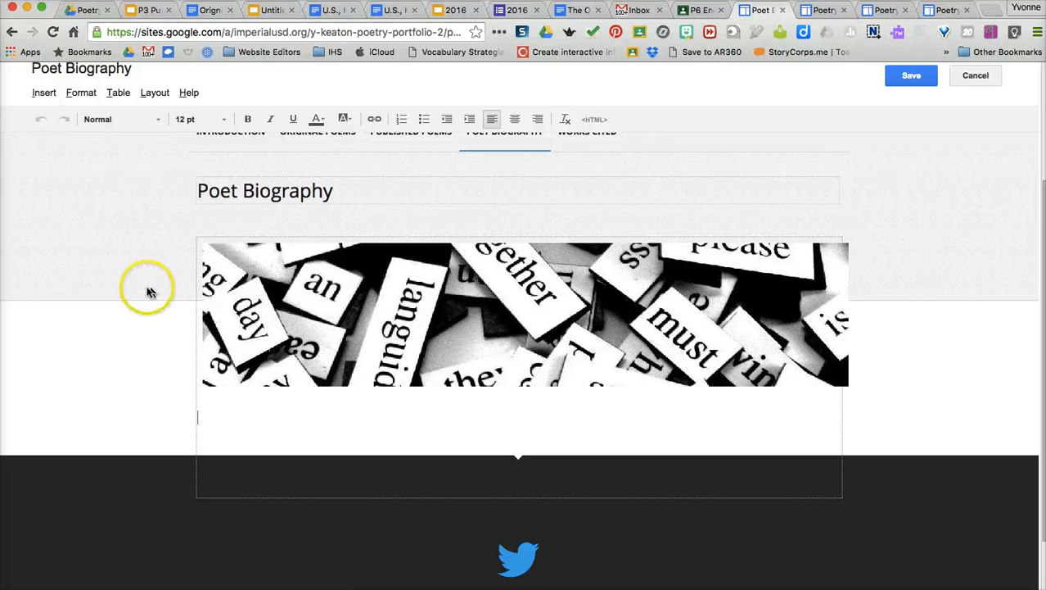
- Choose the student's Bio Essay Template document from Drive, the one with a full page of text, for insertion below the banner
click(44, 93)
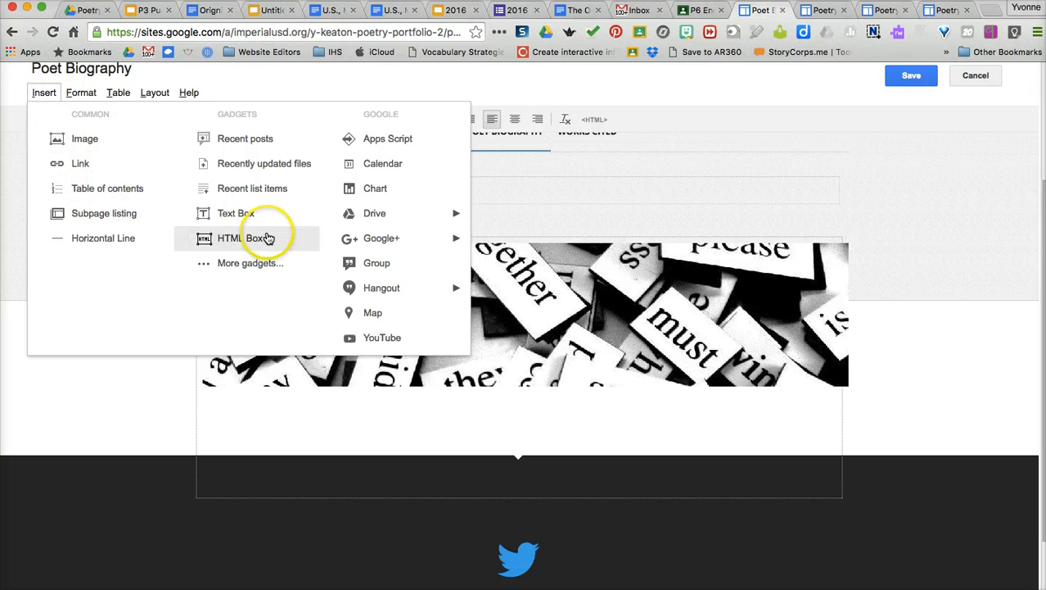
mouse_move(337, 223)
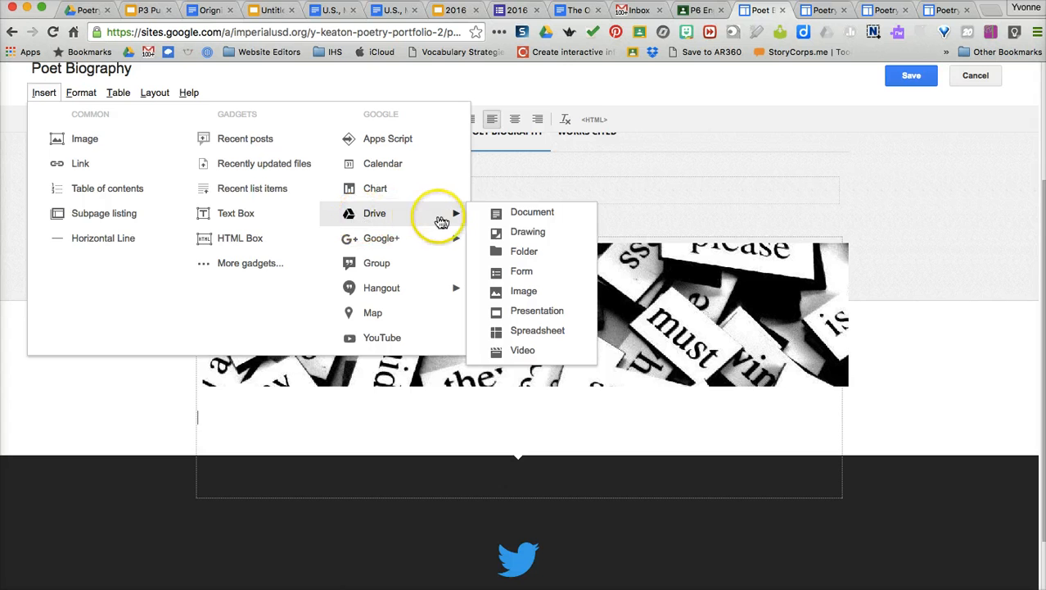
click(497, 216)
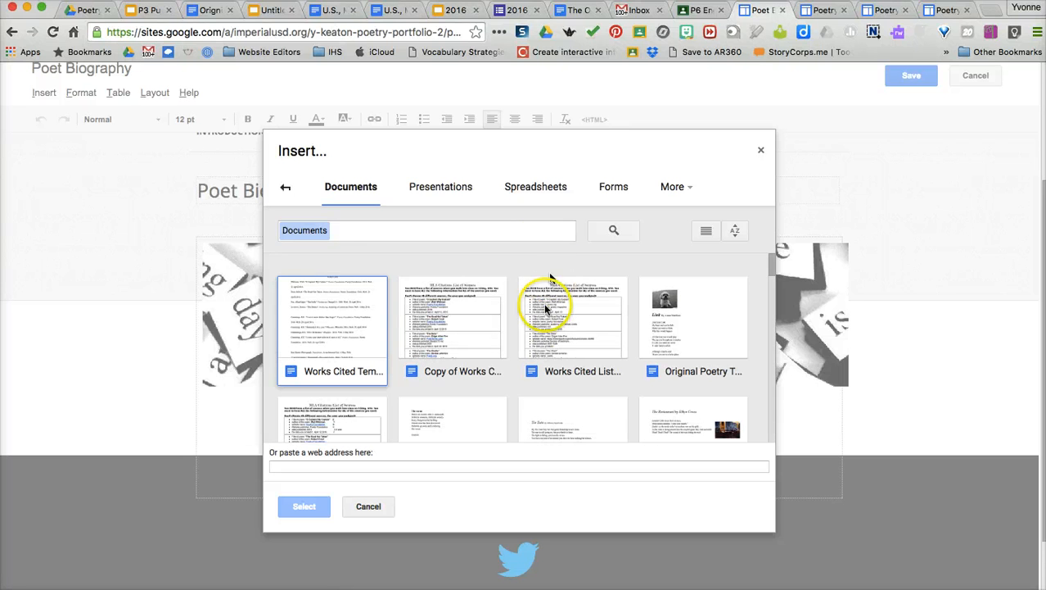
scroll(547, 331, down, 3)
scroll(547, 332, down, 10)
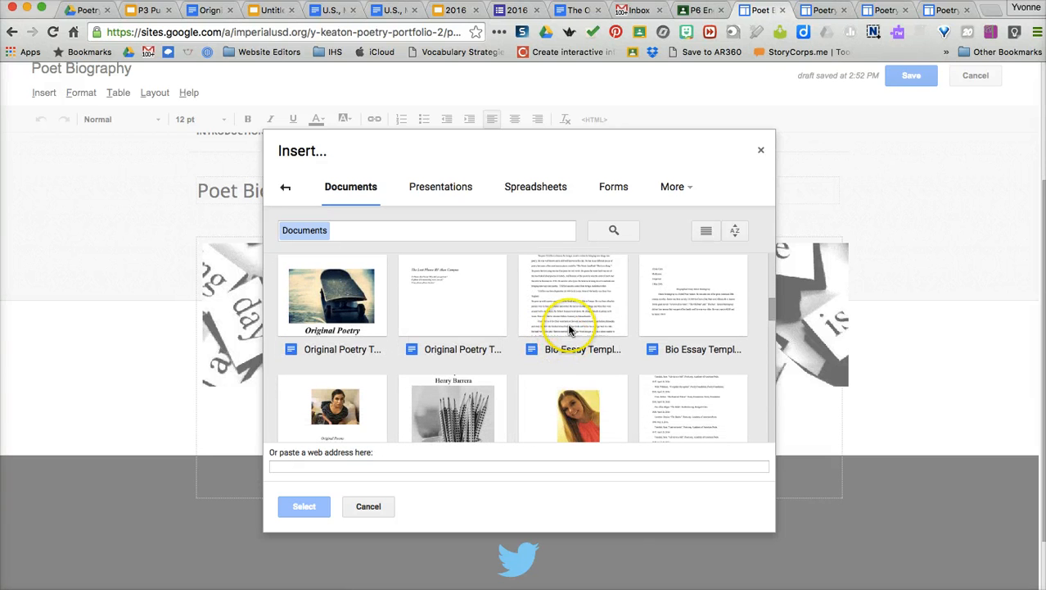
click(571, 313)
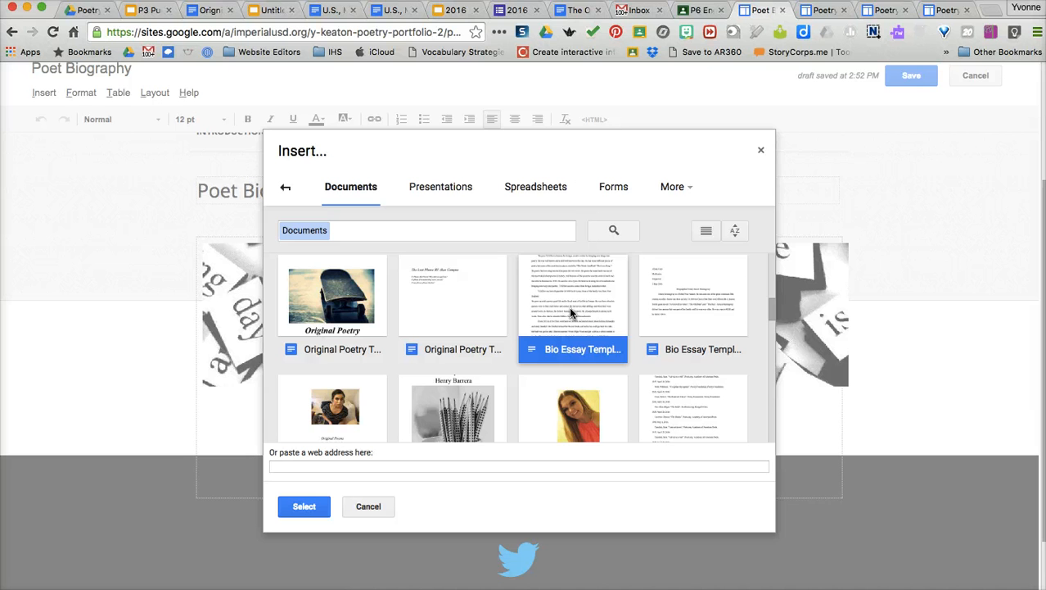
click(571, 313)
click(304, 507)
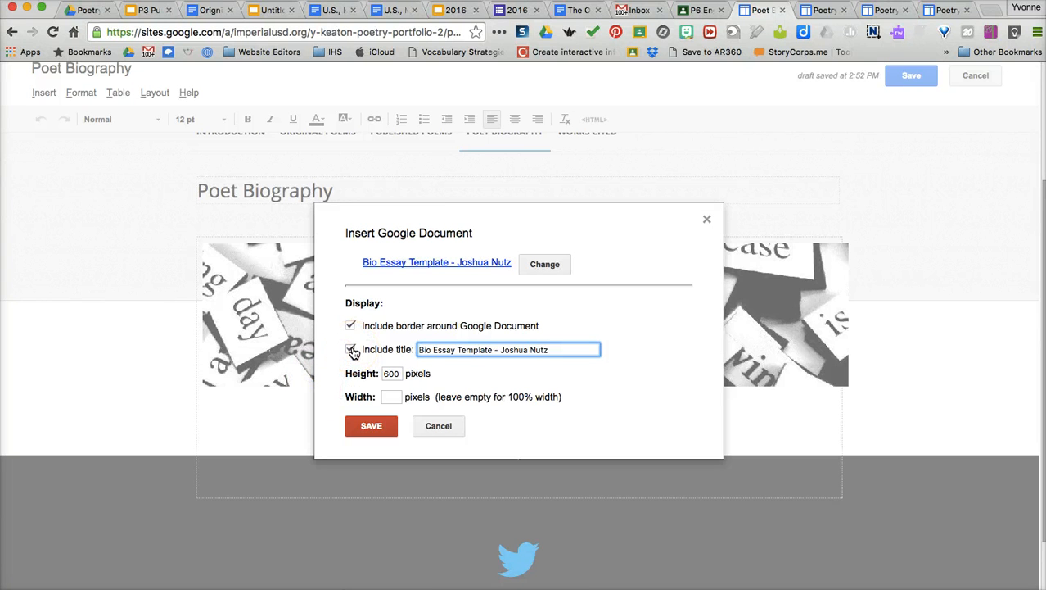
- Embed the chosen essay without a title, centred on the page, and save the Poet Biography page
click(352, 350)
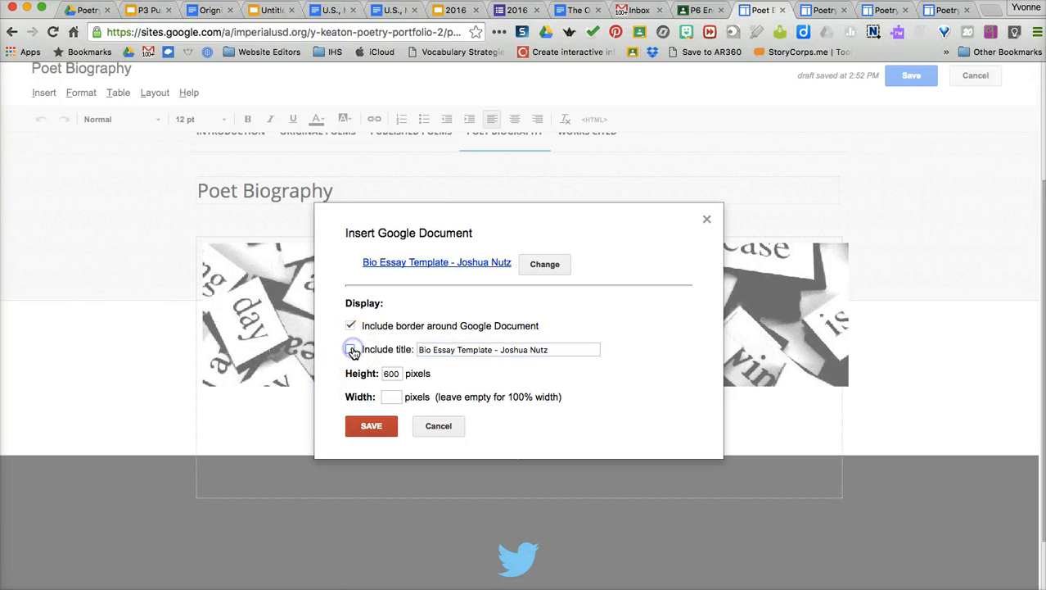
click(384, 431)
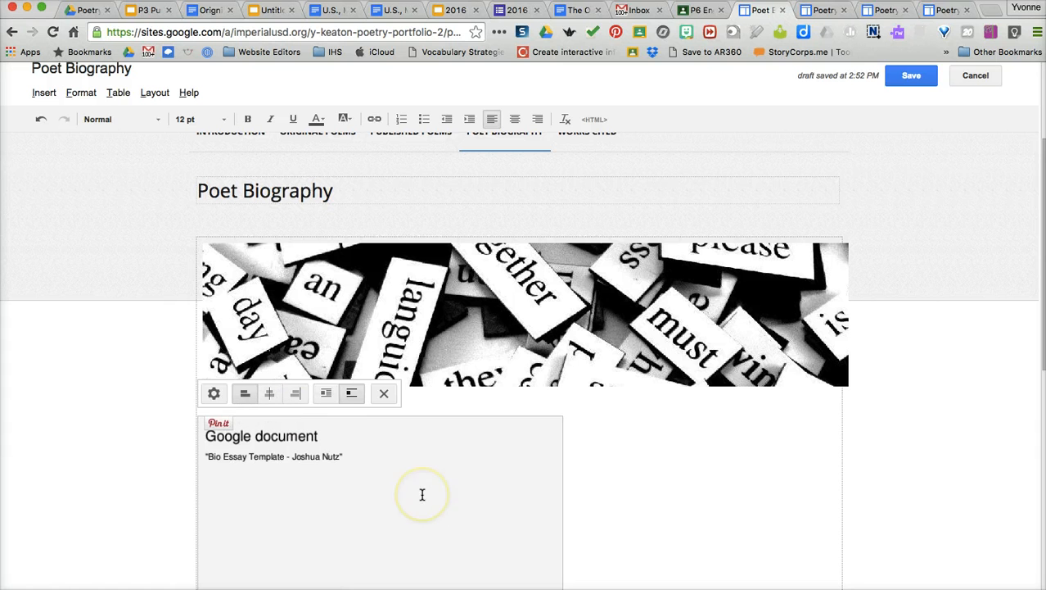
click(270, 395)
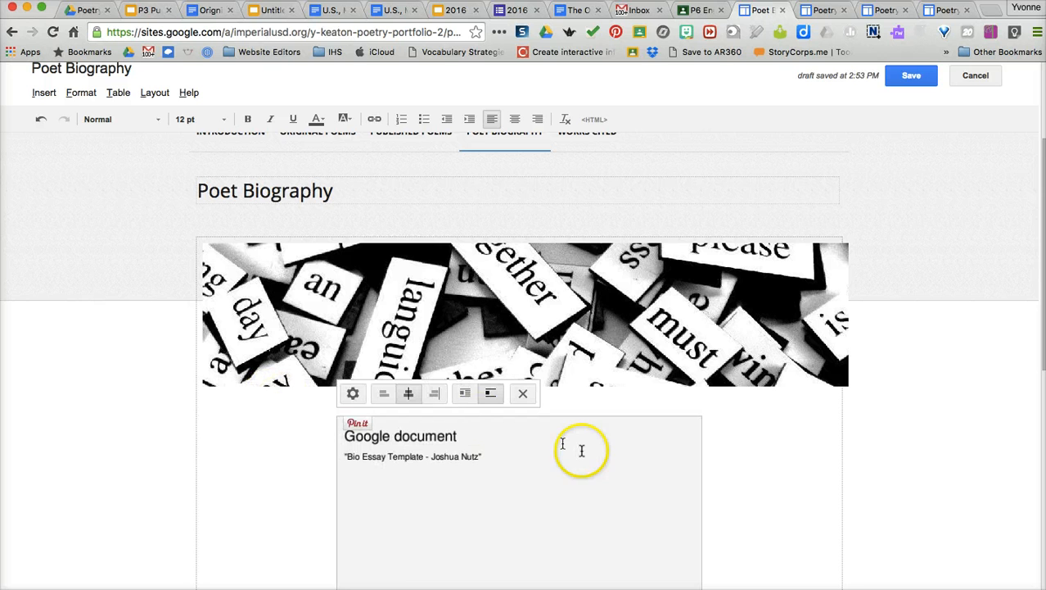
click(905, 76)
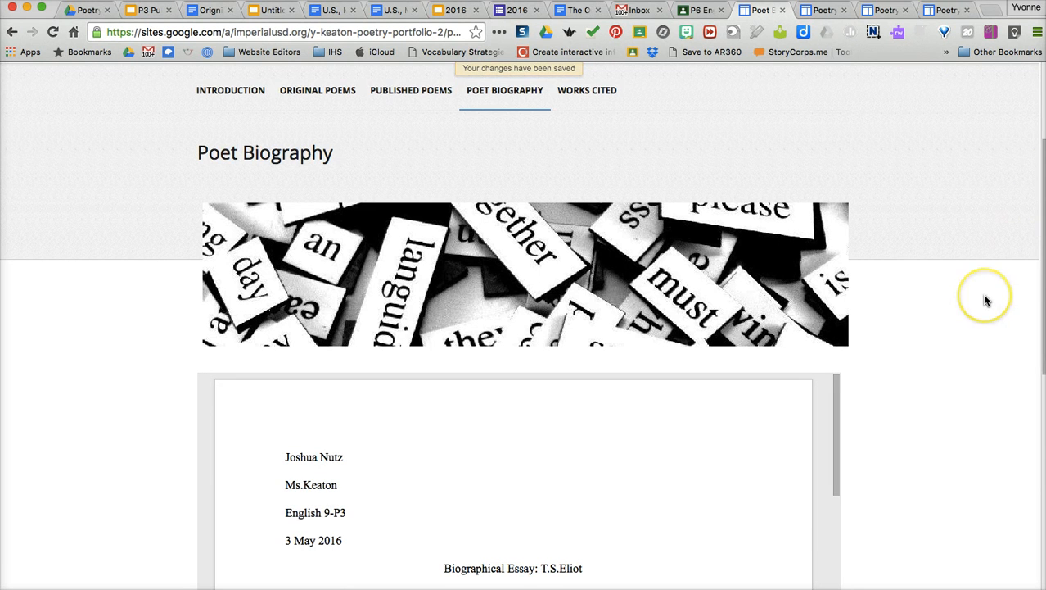
- Review how the embedded biographical essay displays and scrolls on the saved Poet Biography page
scroll(983, 293, down, 5)
scroll(981, 303, down, 3)
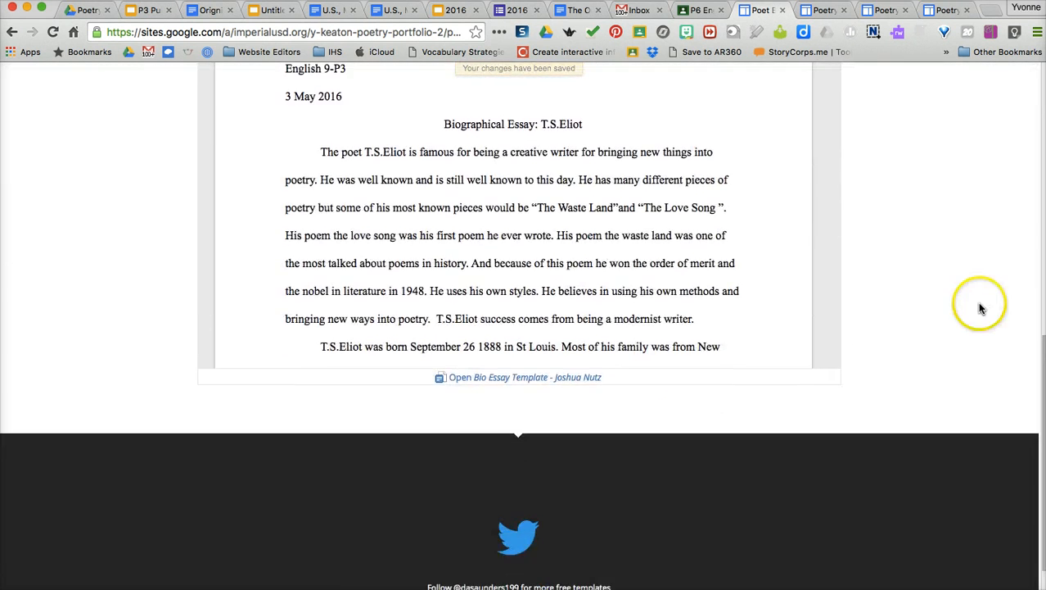
scroll(977, 360, up, 4)
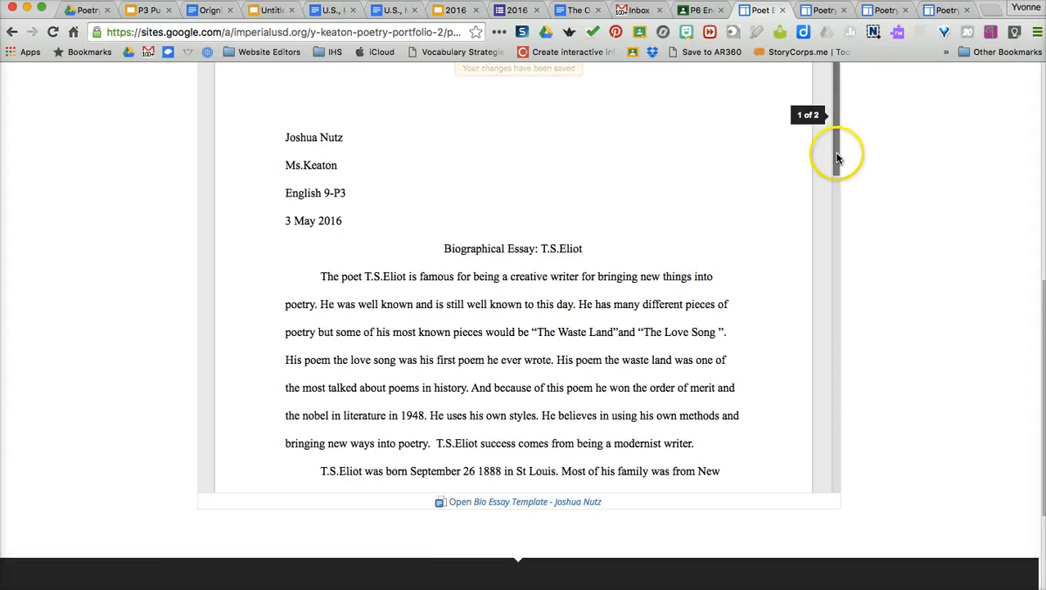
mouse_move(839, 155)
mouse_down()
mouse_move(848, 276)
mouse_move(833, 161)
mouse_up()
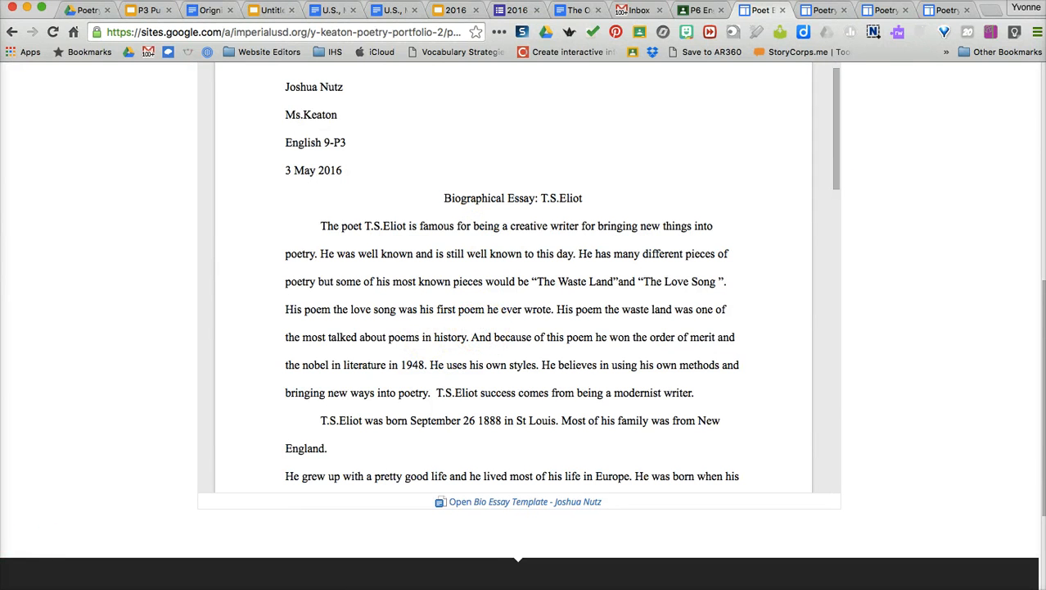
scroll(892, 385, down, 3)
scroll(894, 387, up, 10)
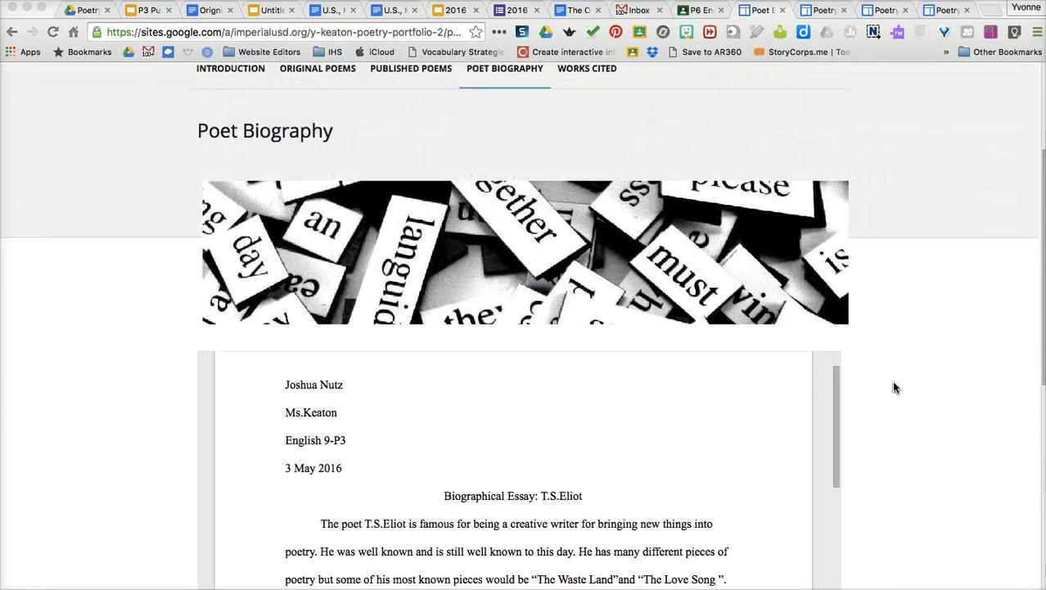
scroll(894, 387, up, 3)
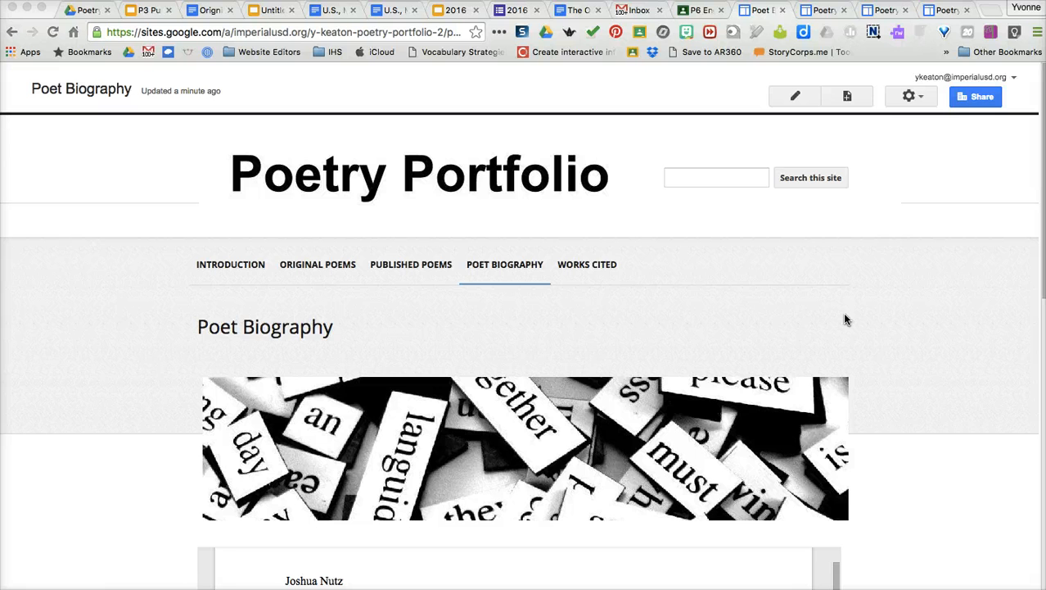
- Open the Works Cited page for editing and place the insertion point on the blank line below the banner image
click(587, 266)
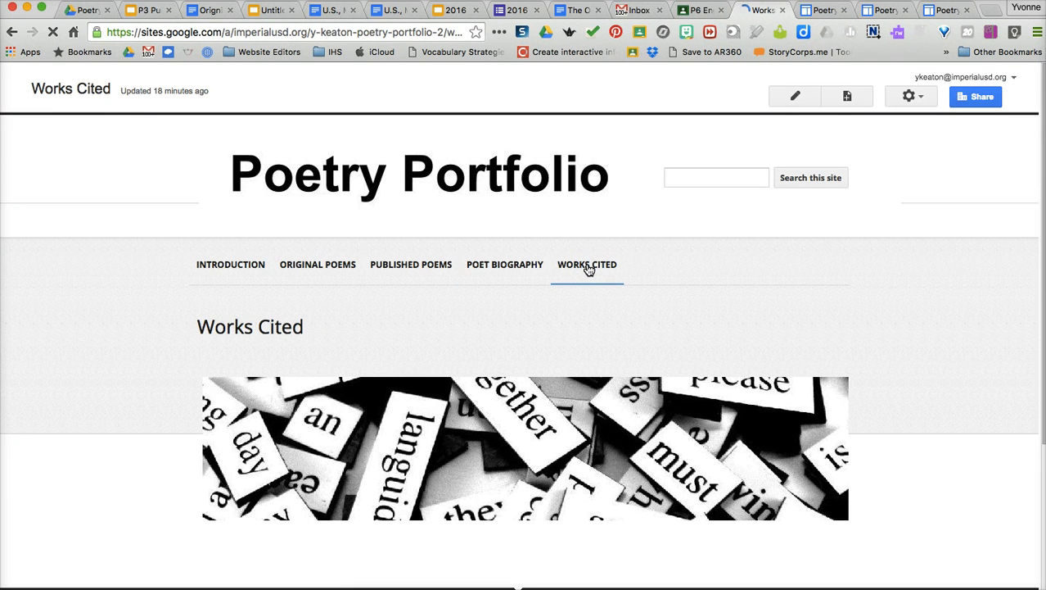
scroll(588, 269, down, 2)
click(796, 96)
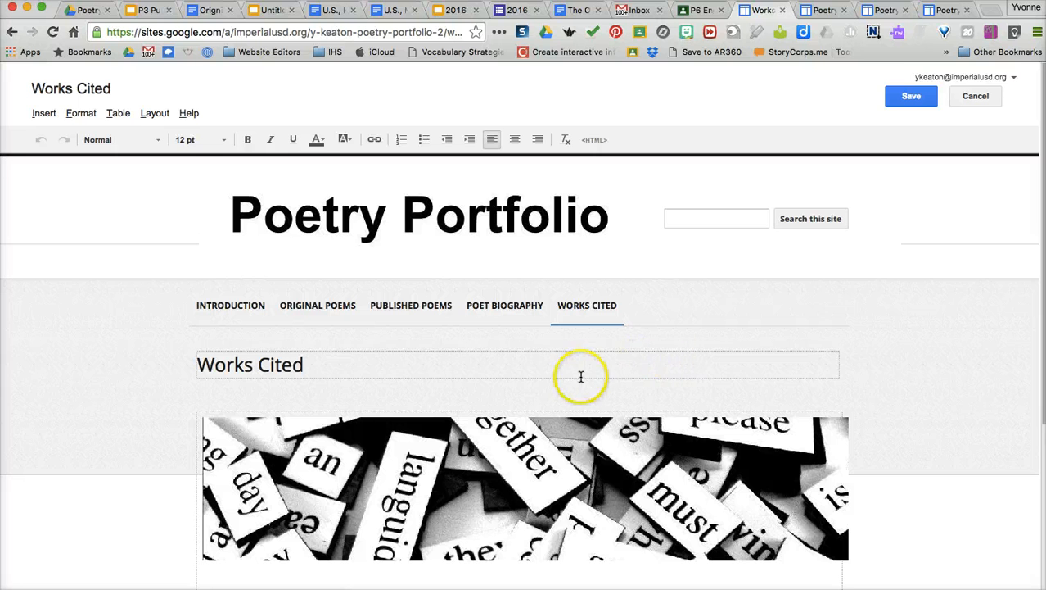
scroll(580, 368, down, 4)
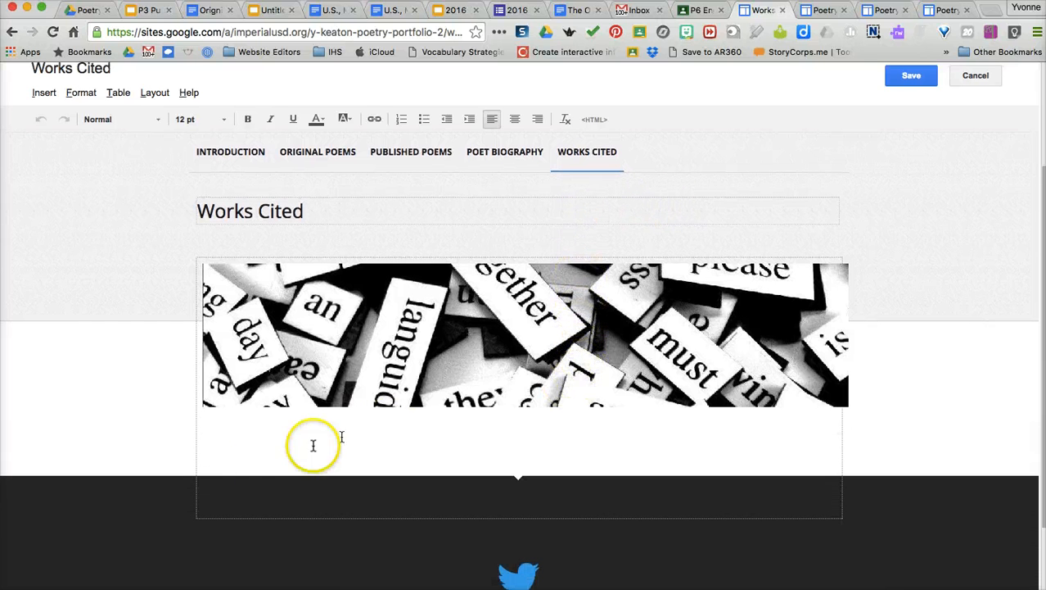
click(216, 438)
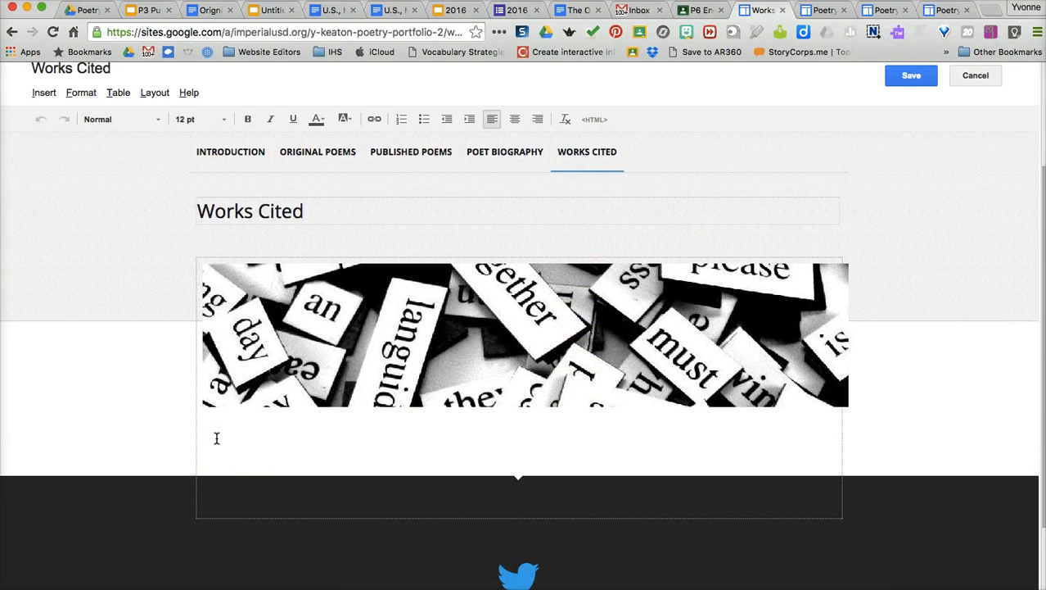
- Choose the student's Works Cited Template document from Drive for insertion below the banner
click(44, 93)
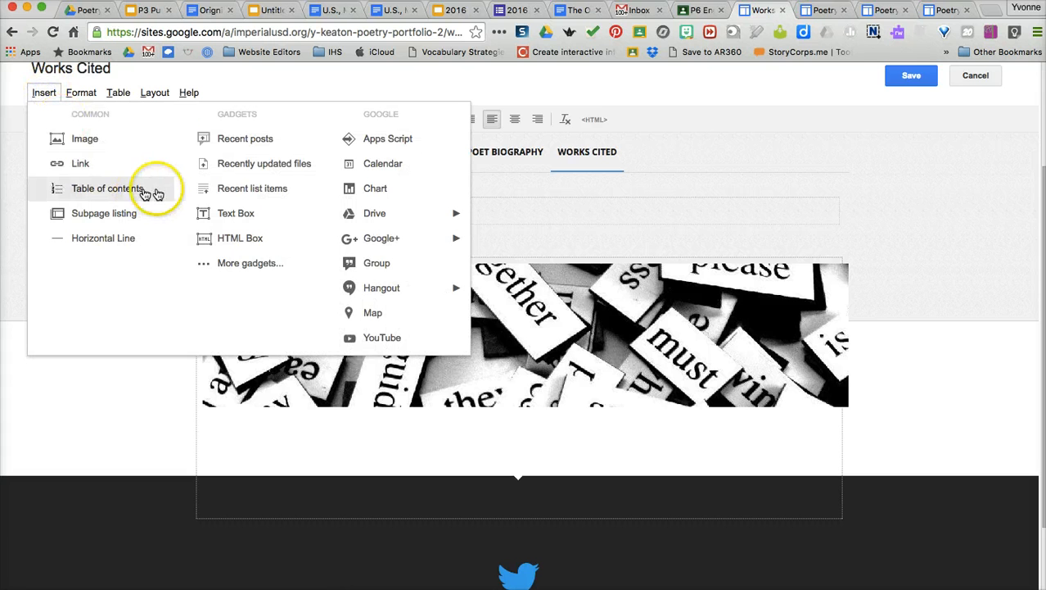
mouse_move(370, 220)
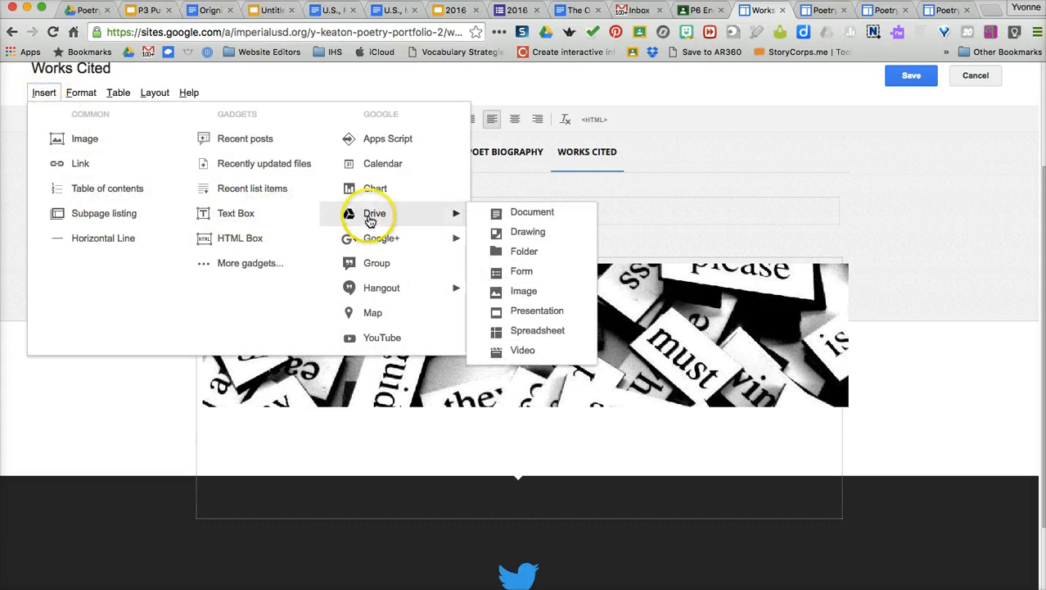
click(501, 216)
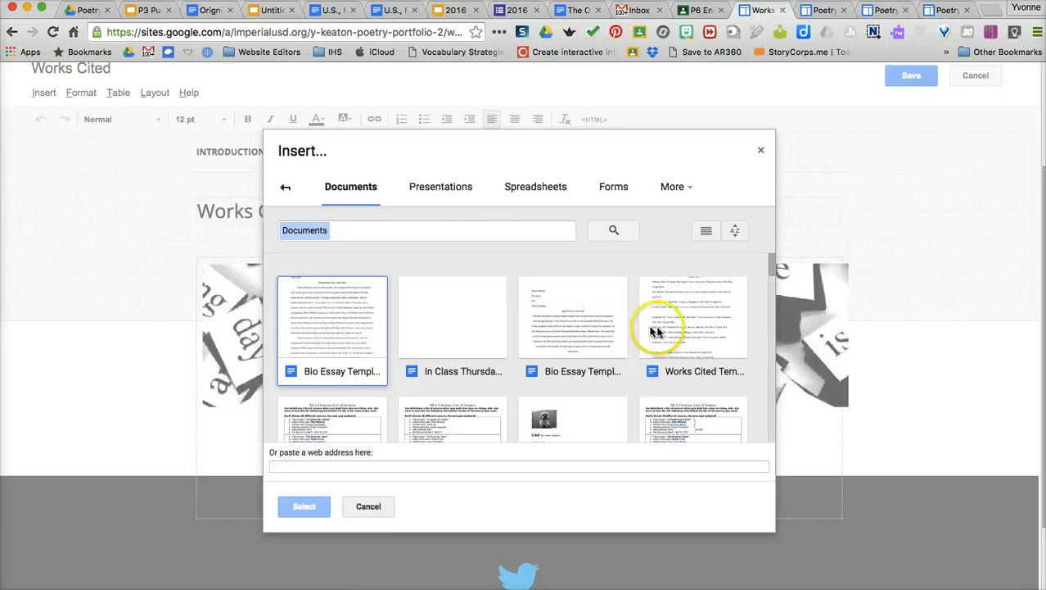
click(695, 337)
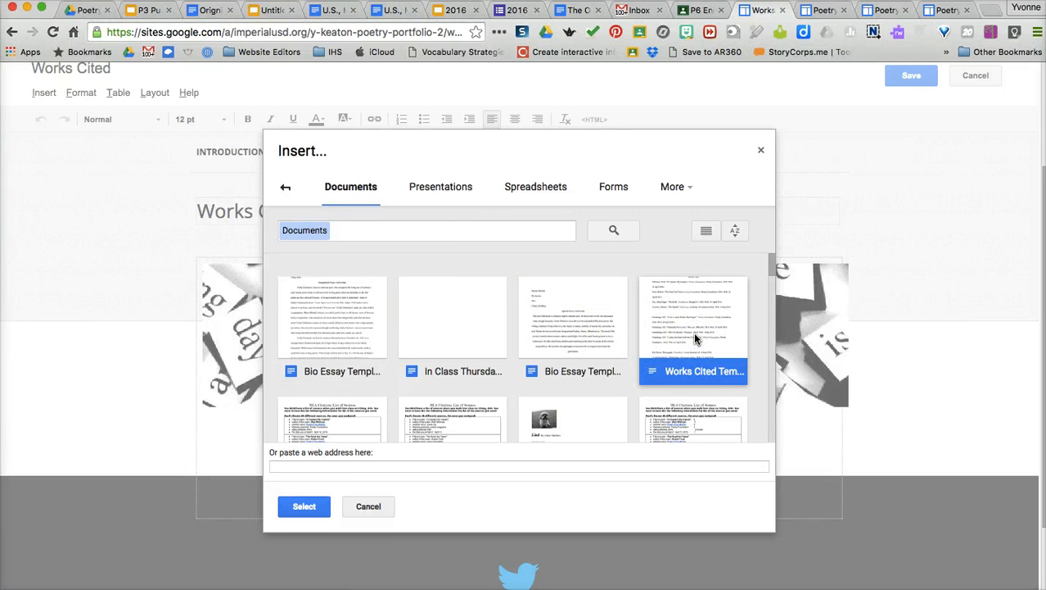
click(306, 509)
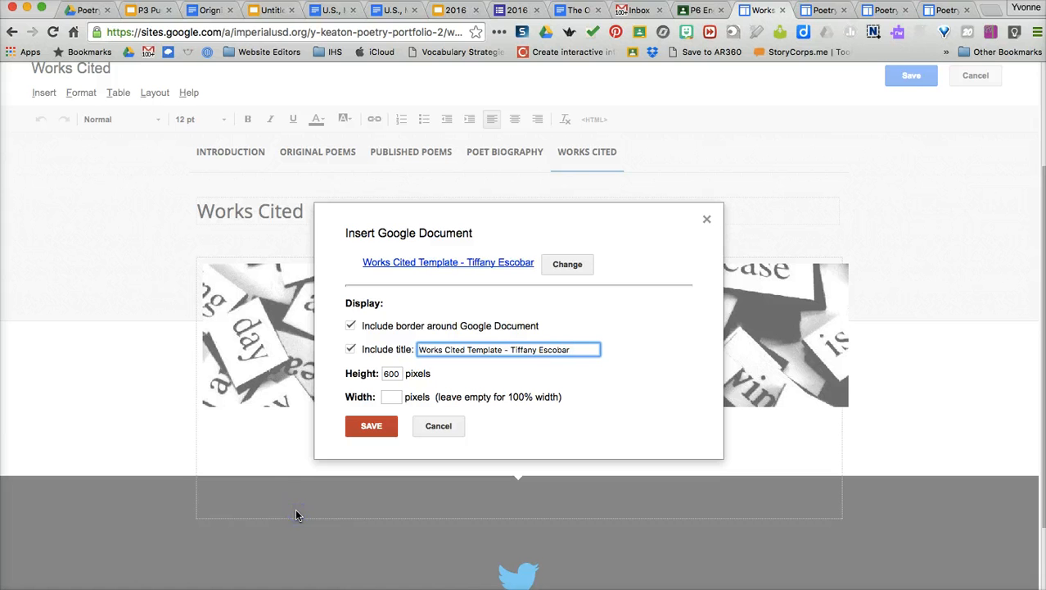
- Embed the chosen Works Cited document without a title, centred on the page, and save the Works Cited page
click(351, 350)
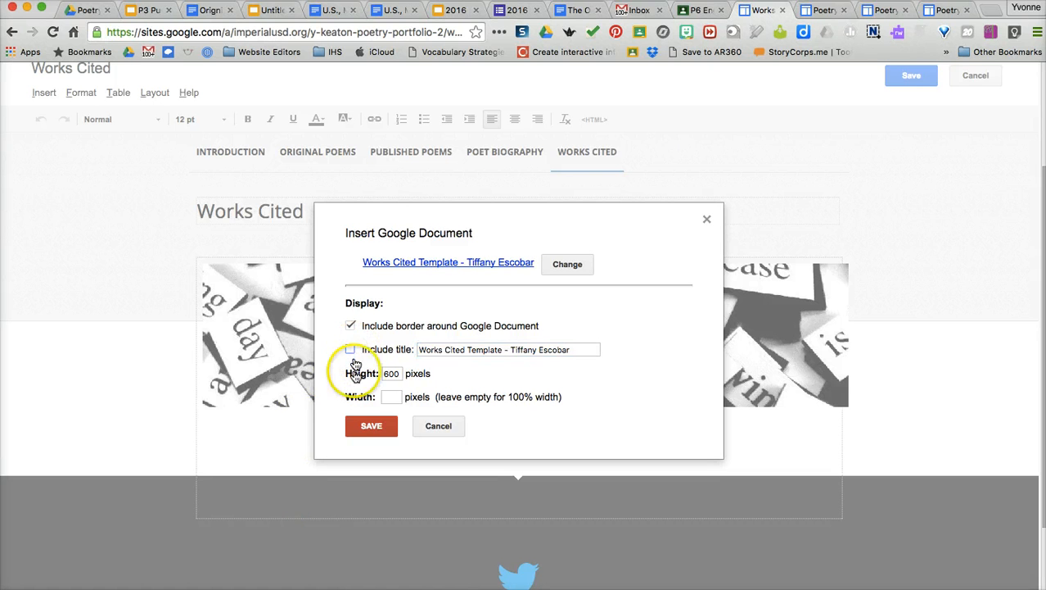
click(370, 427)
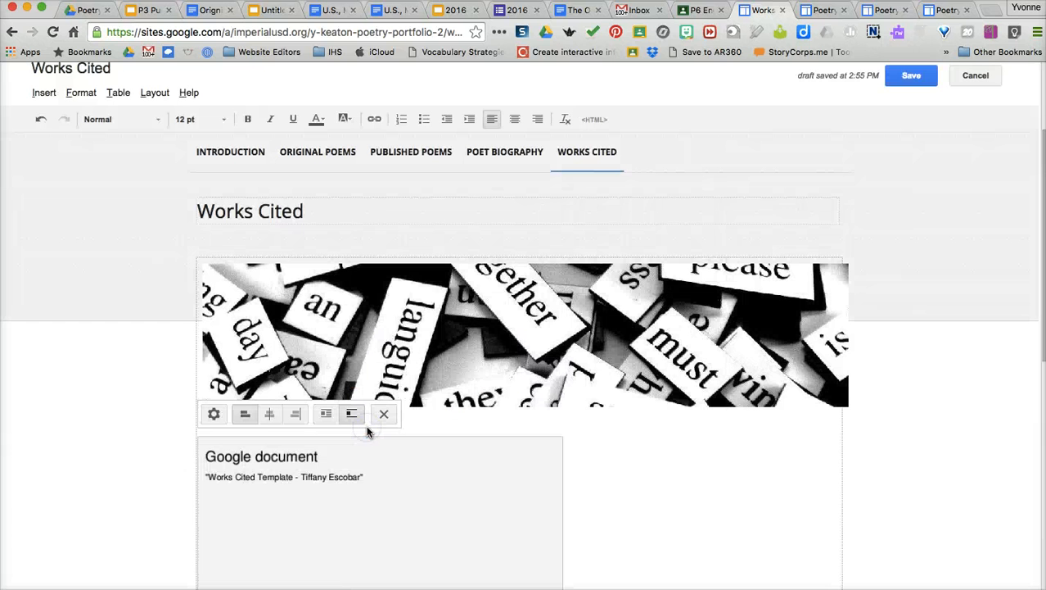
click(271, 414)
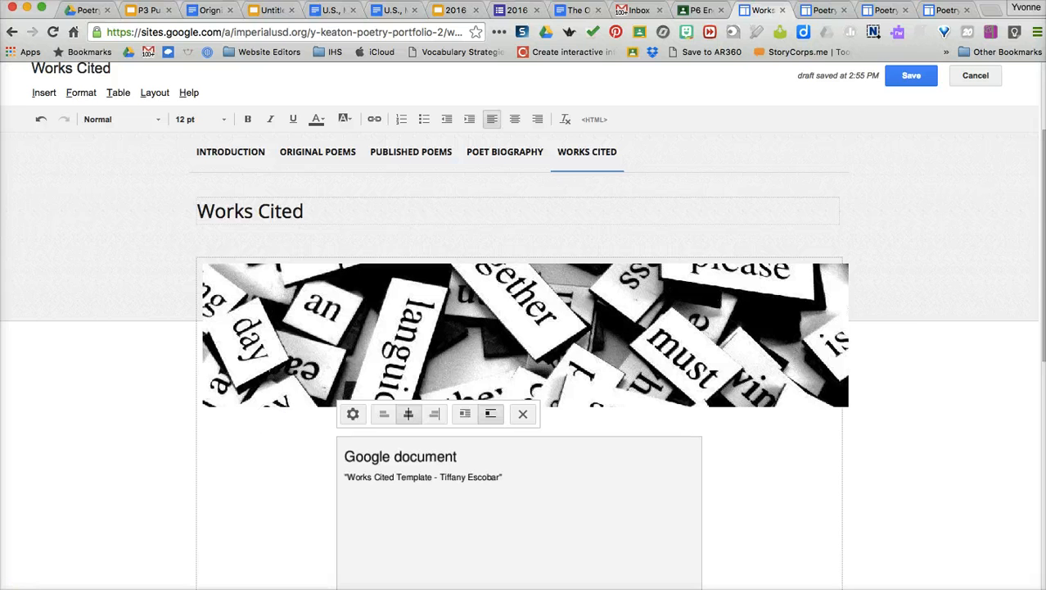
click(983, 408)
scroll(984, 407, down, 5)
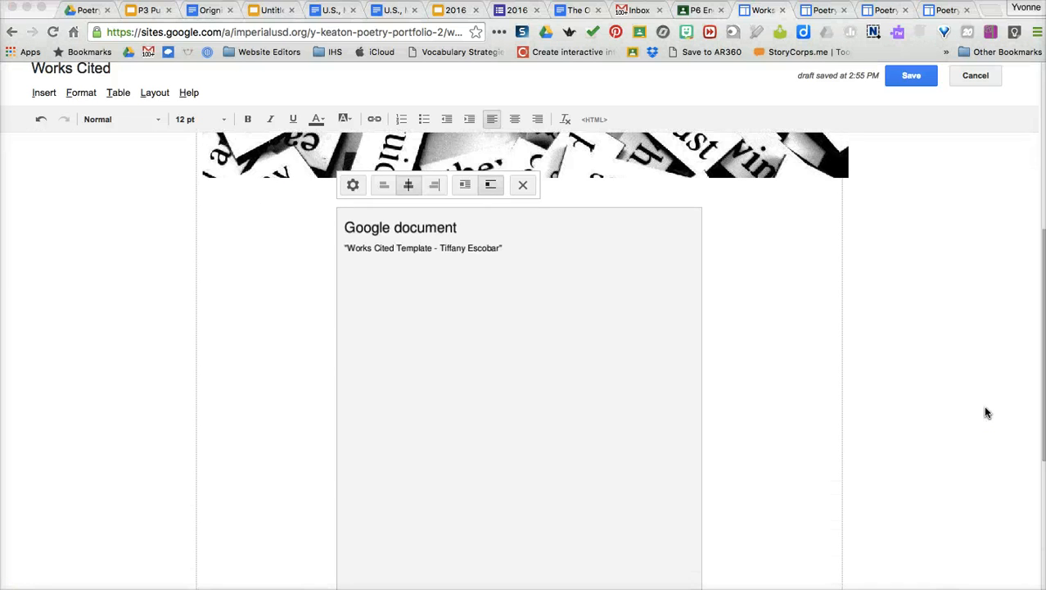
click(904, 76)
click(905, 75)
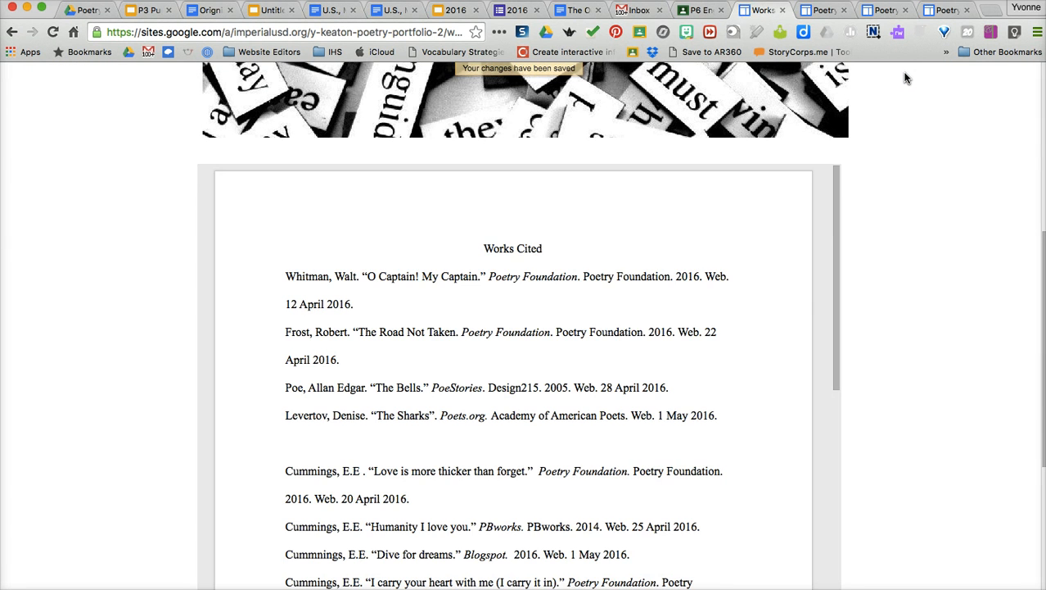
- Review how the embedded citation list displays and scrolls on the saved Works Cited page
scroll(760, 342, down, 2)
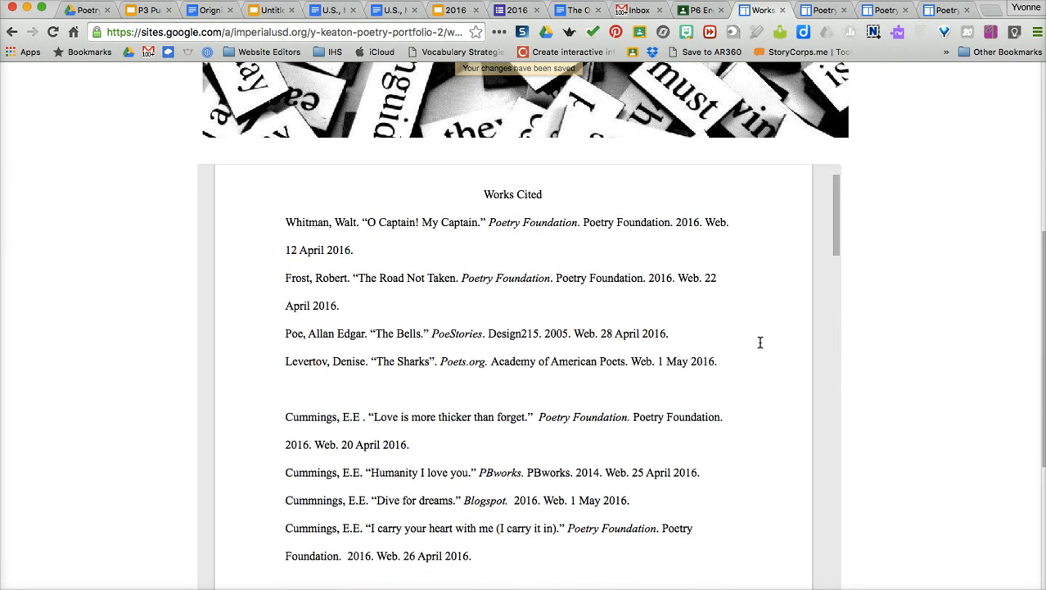
scroll(760, 342, up, 4)
scroll(759, 342, down, 2)
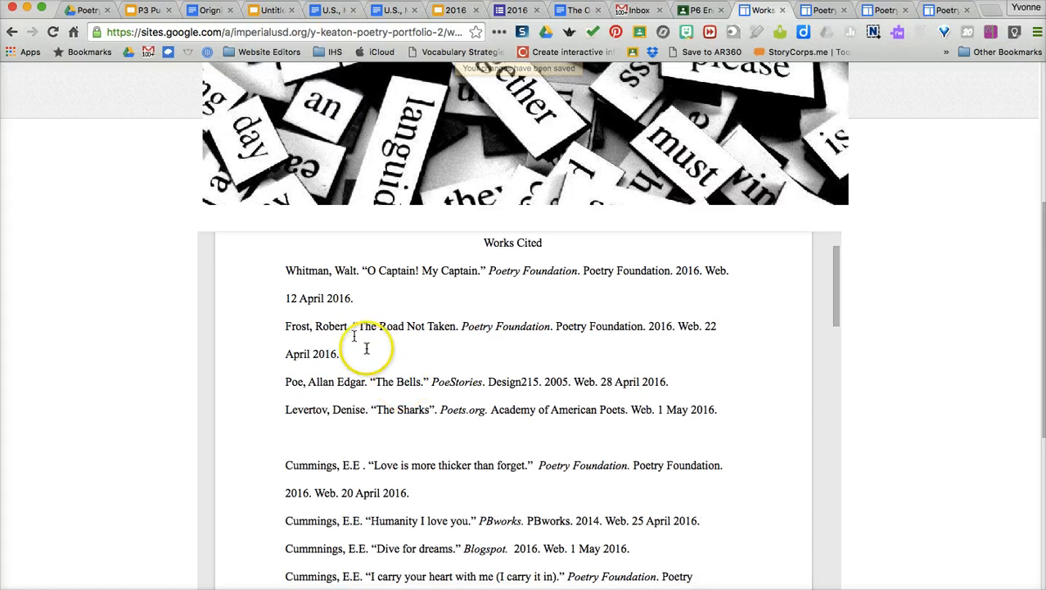
click(284, 300)
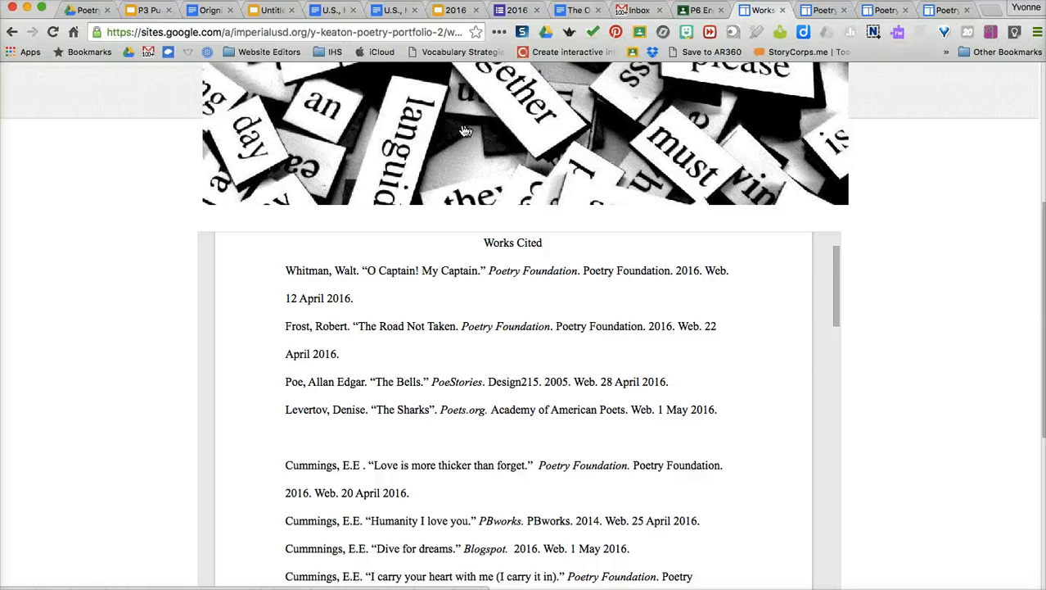
scroll(373, 326, up, 5)
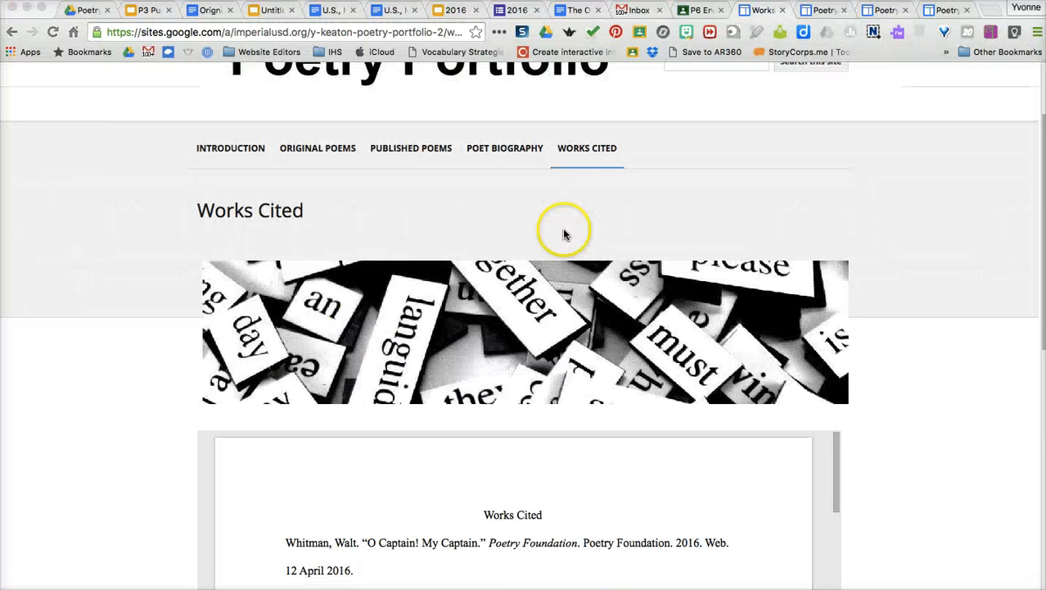
- Go to the Published Poems page, dismiss the full startup disk warning, and look over the page's layout
click(412, 151)
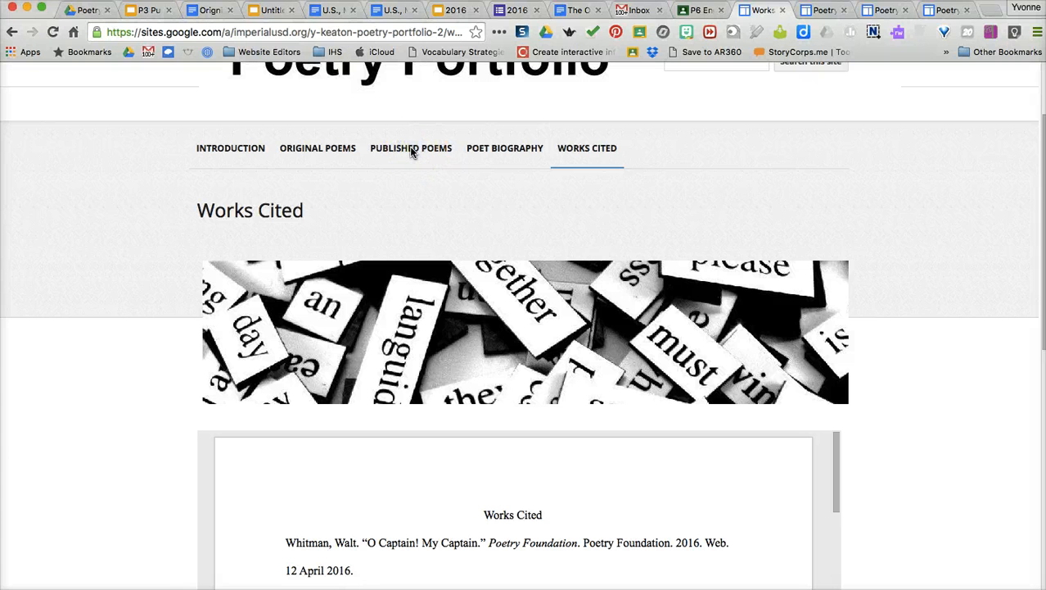
click(411, 151)
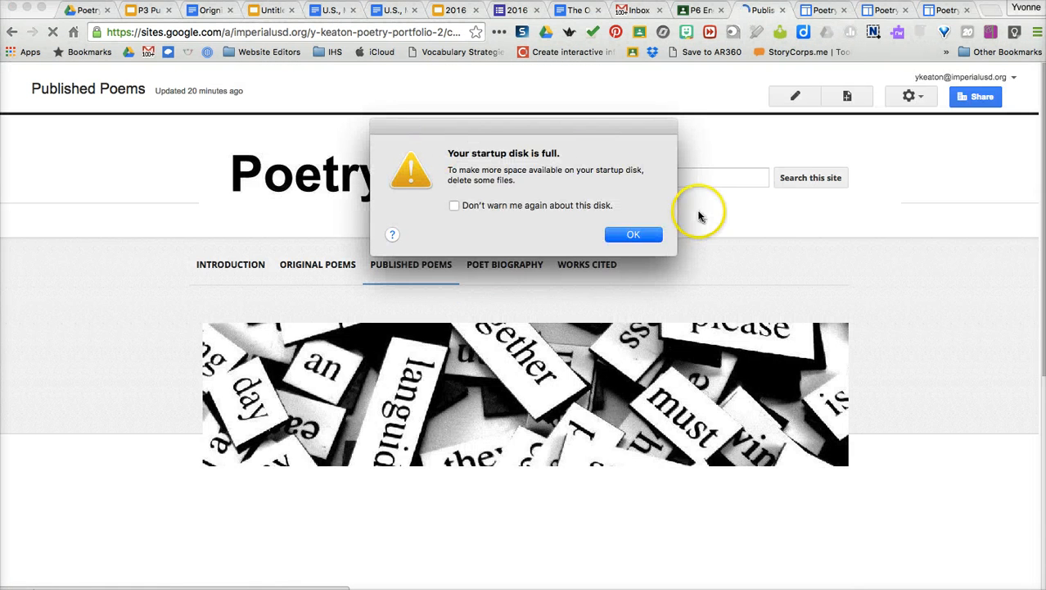
click(633, 235)
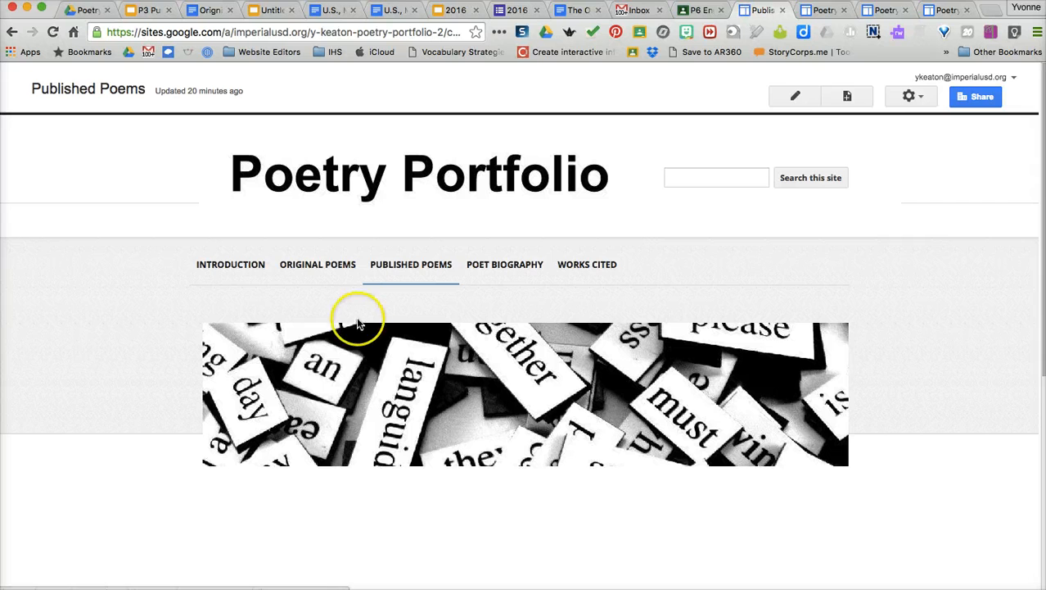
scroll(388, 296, down, 5)
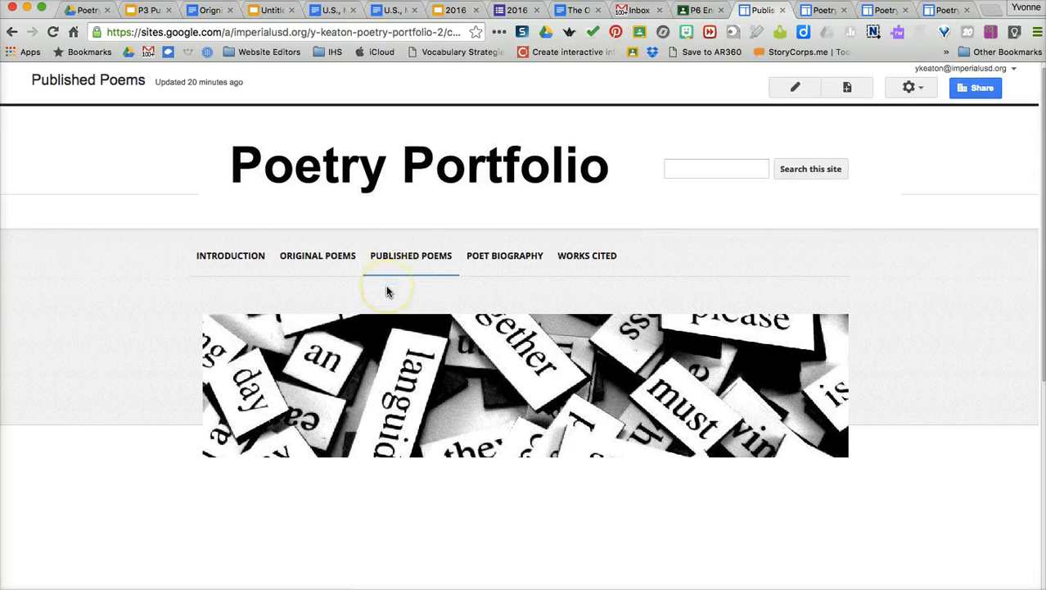
scroll(388, 288, up, 1)
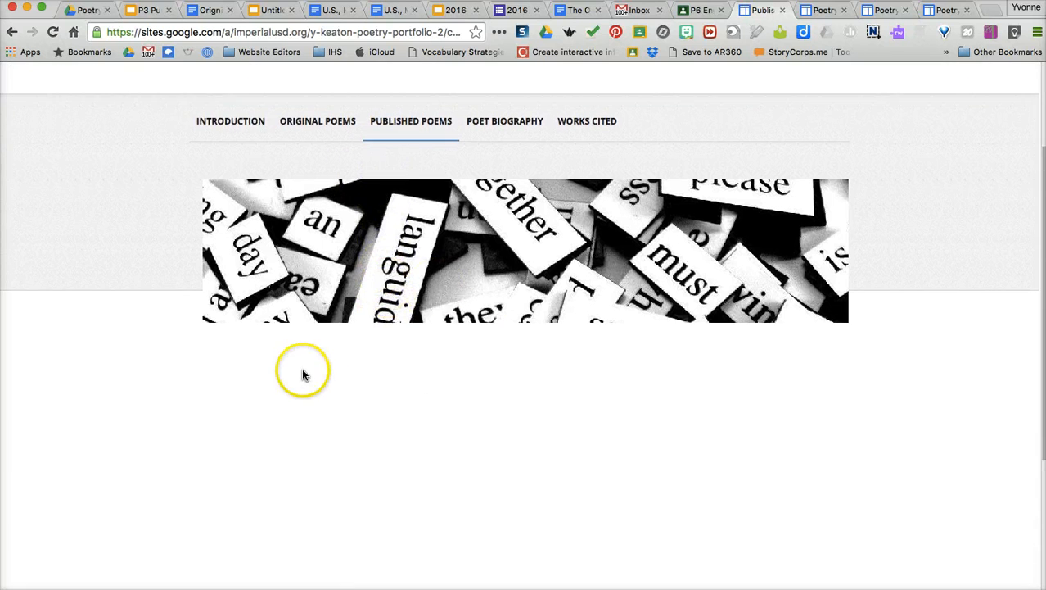
scroll(871, 185, up, 3)
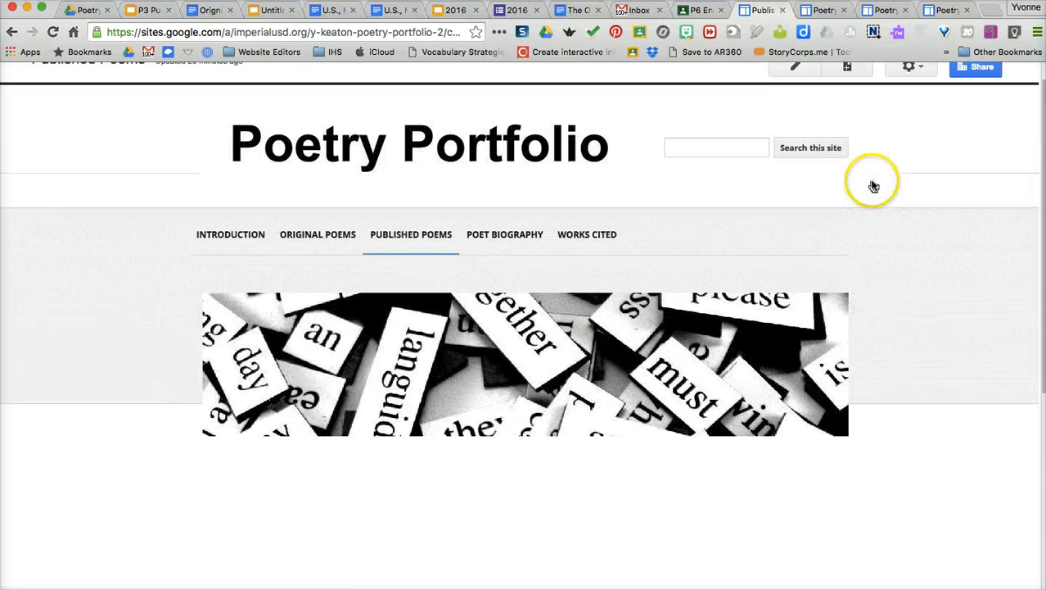
- Open the Published Poems page for editing and place the insertion point in the empty content box below the banner
click(796, 66)
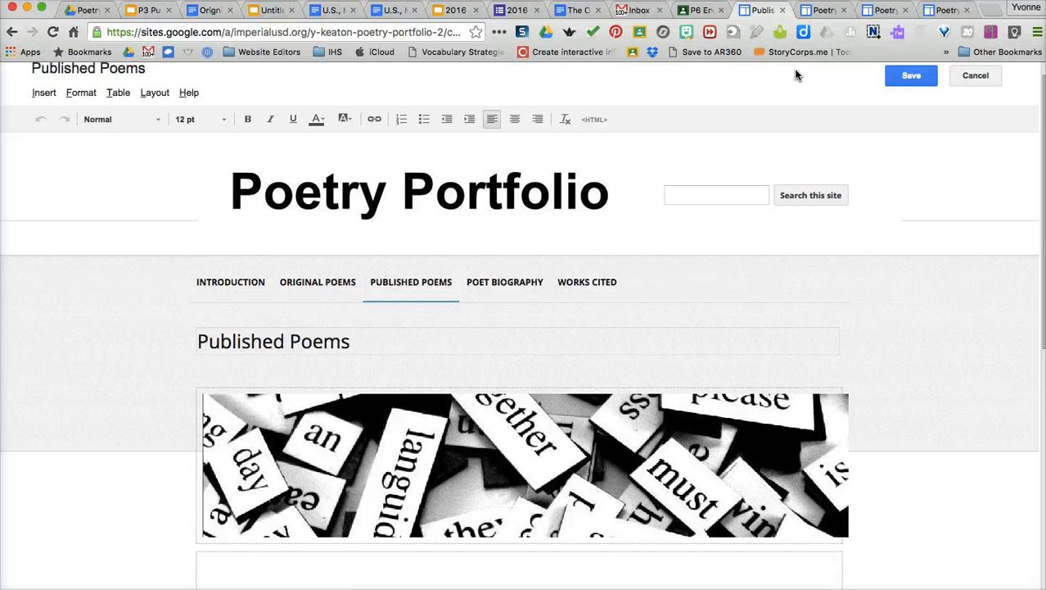
click(450, 344)
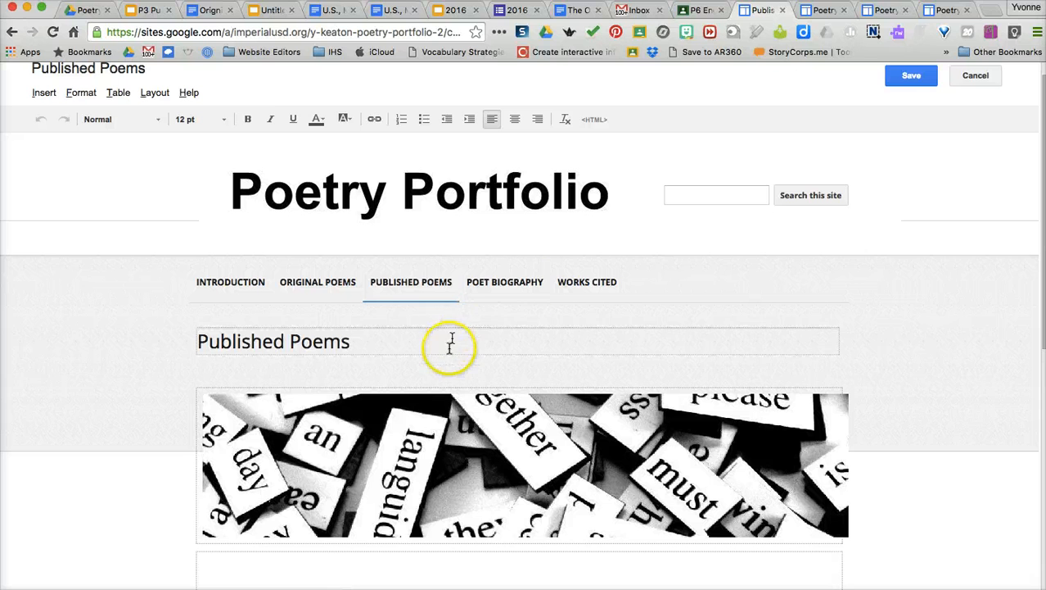
scroll(449, 346, down, 4)
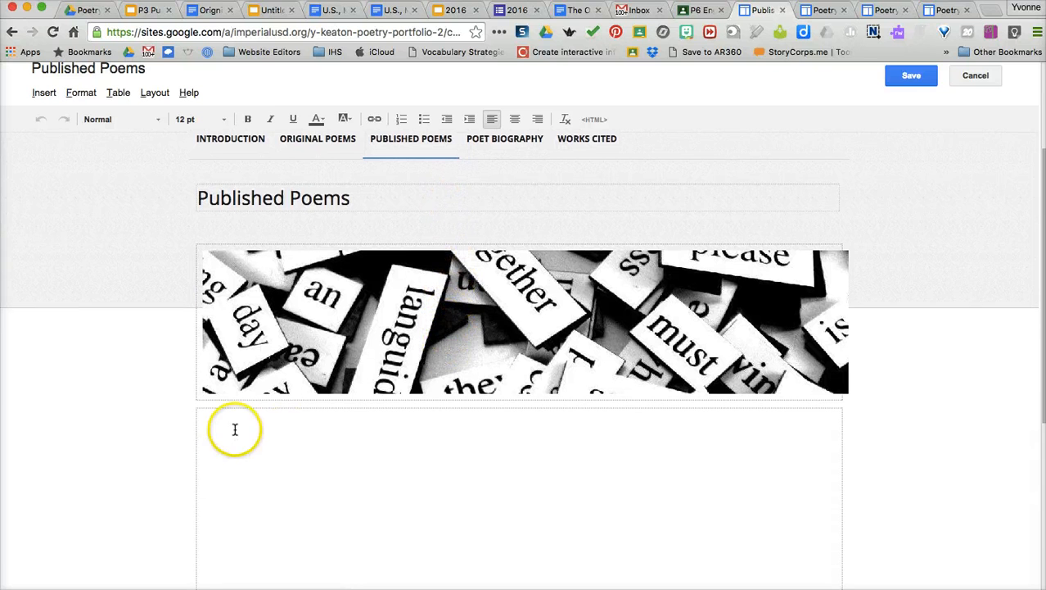
click(231, 425)
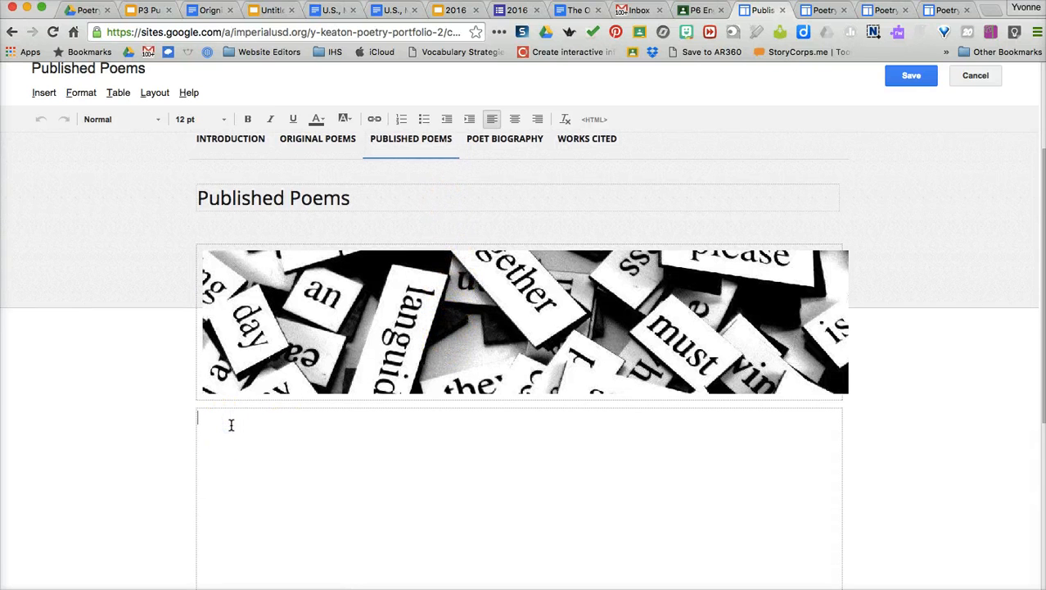
click(209, 413)
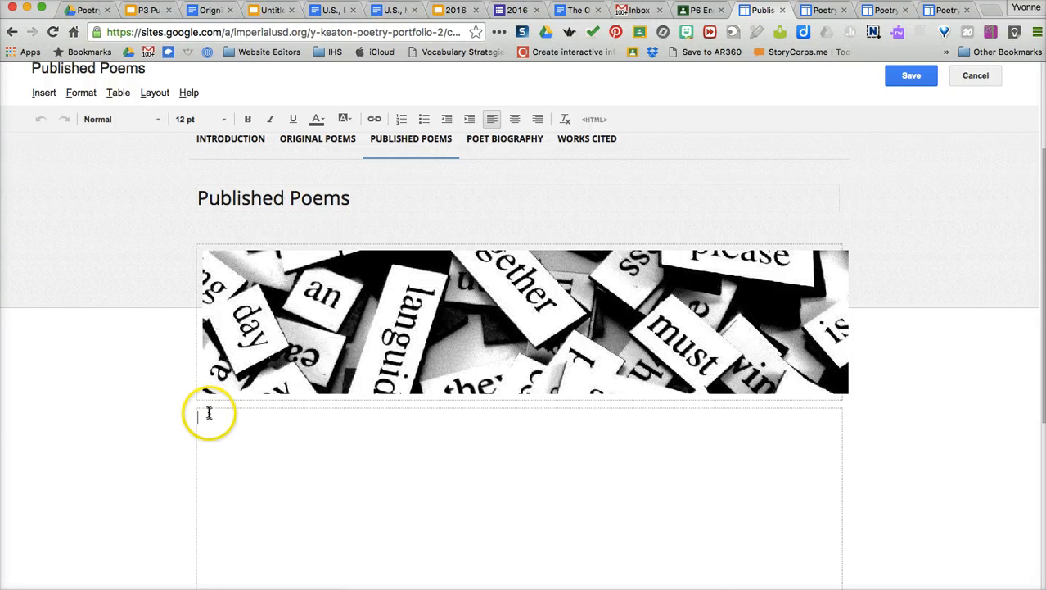
- Choose the 2016 "The Sharks" poem analysis presentation from Drive for insertion in the content box below the banner
click(44, 94)
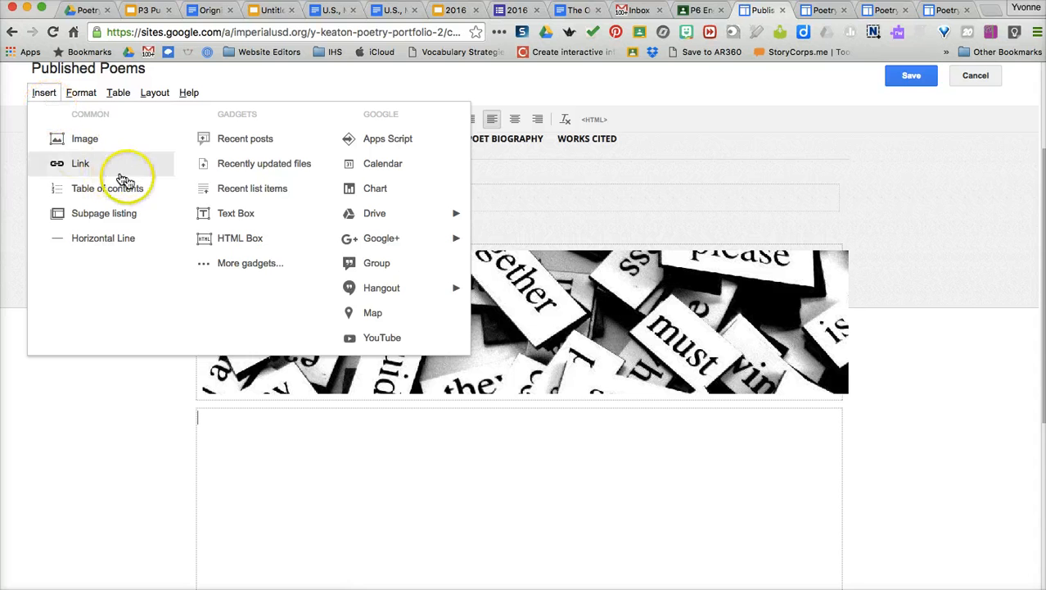
mouse_move(355, 219)
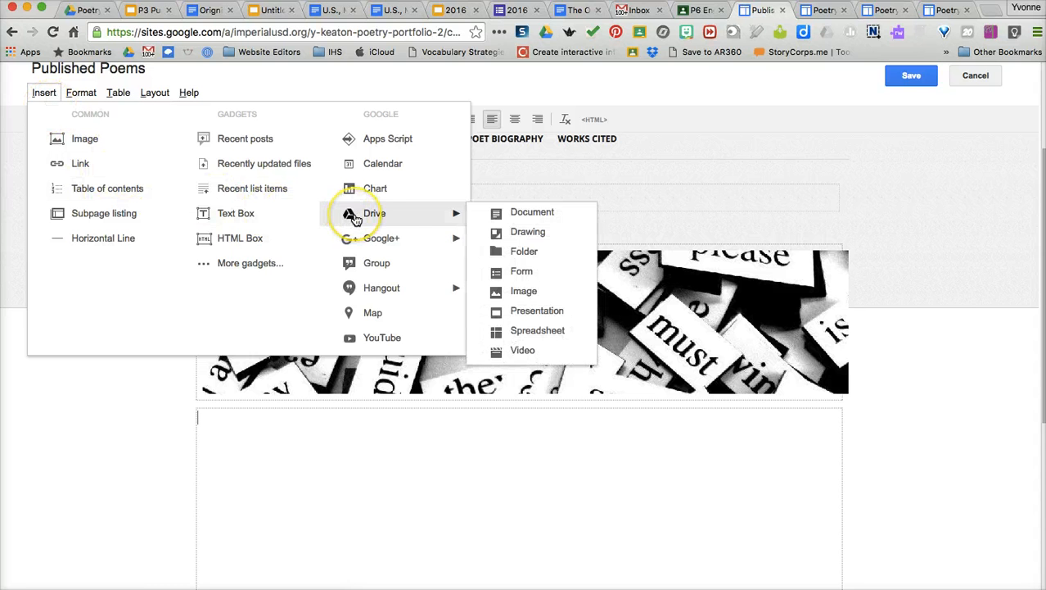
click(525, 315)
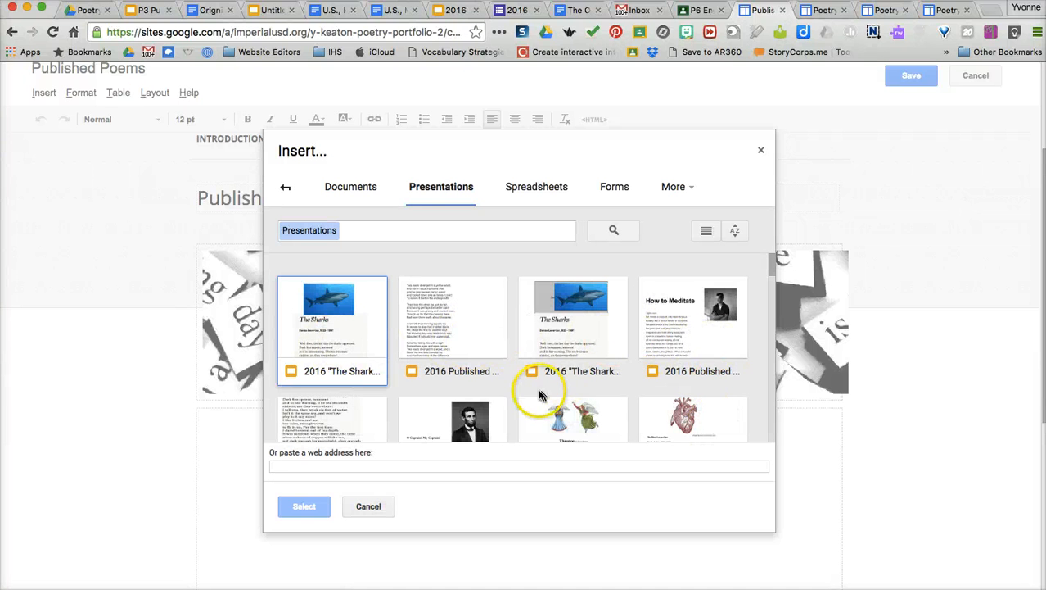
click(341, 344)
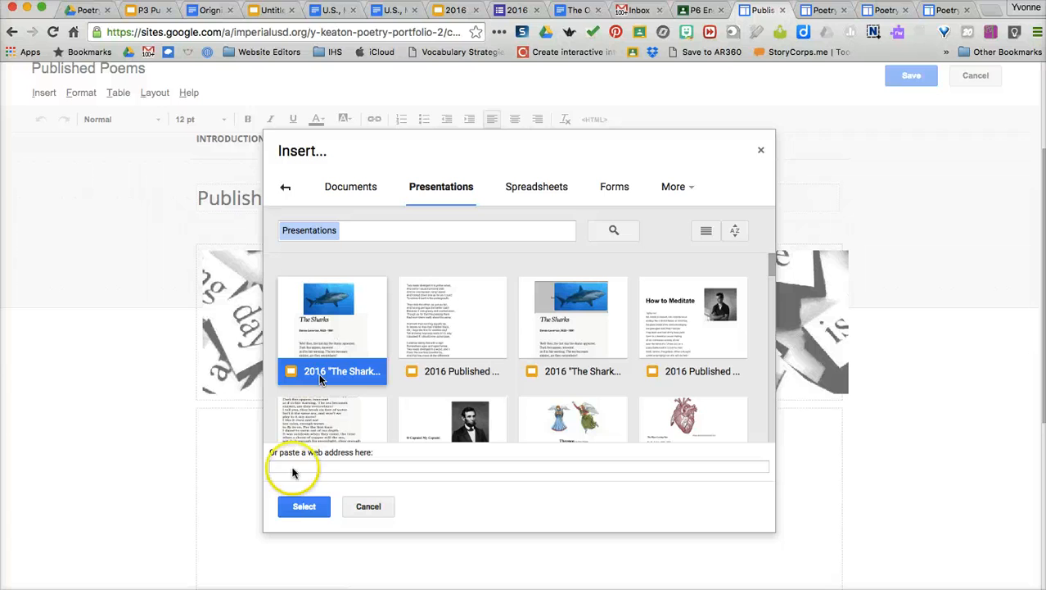
click(297, 506)
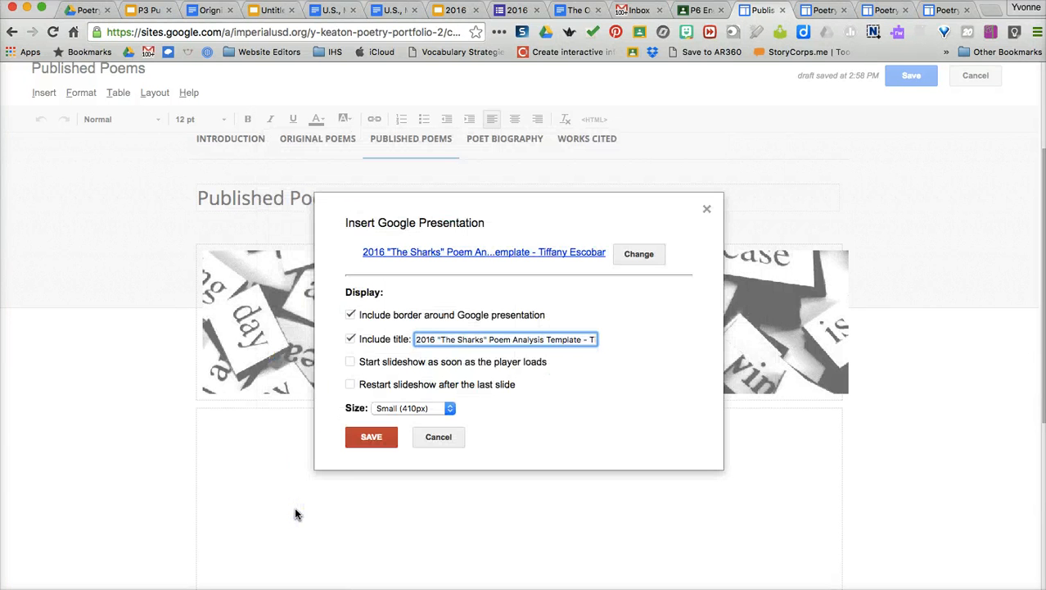
- Embed "The Sharks" presentation without a title at Medium (555px) size and centre it on the page
click(350, 341)
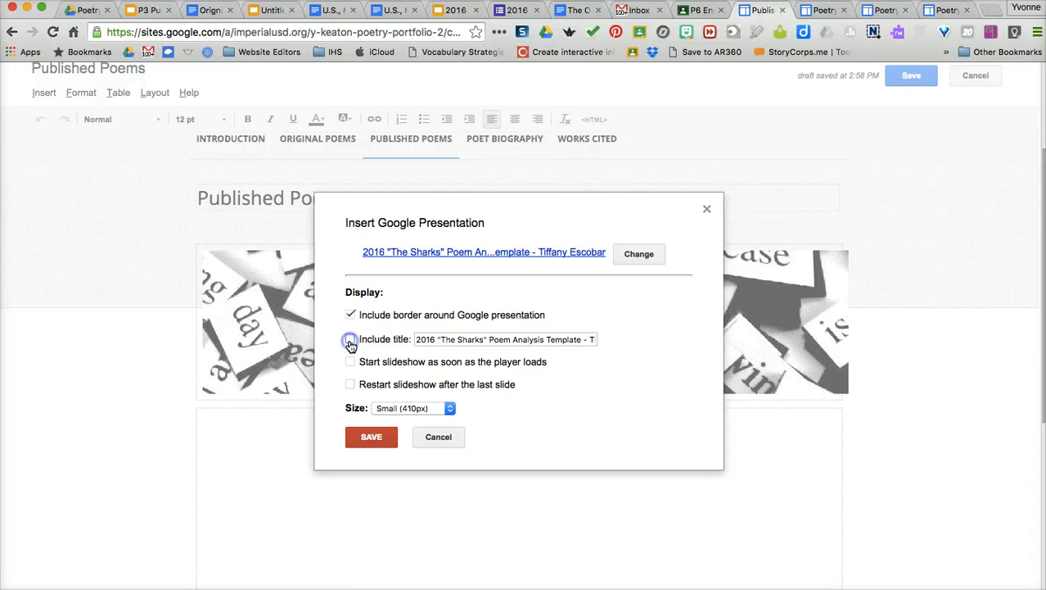
click(450, 407)
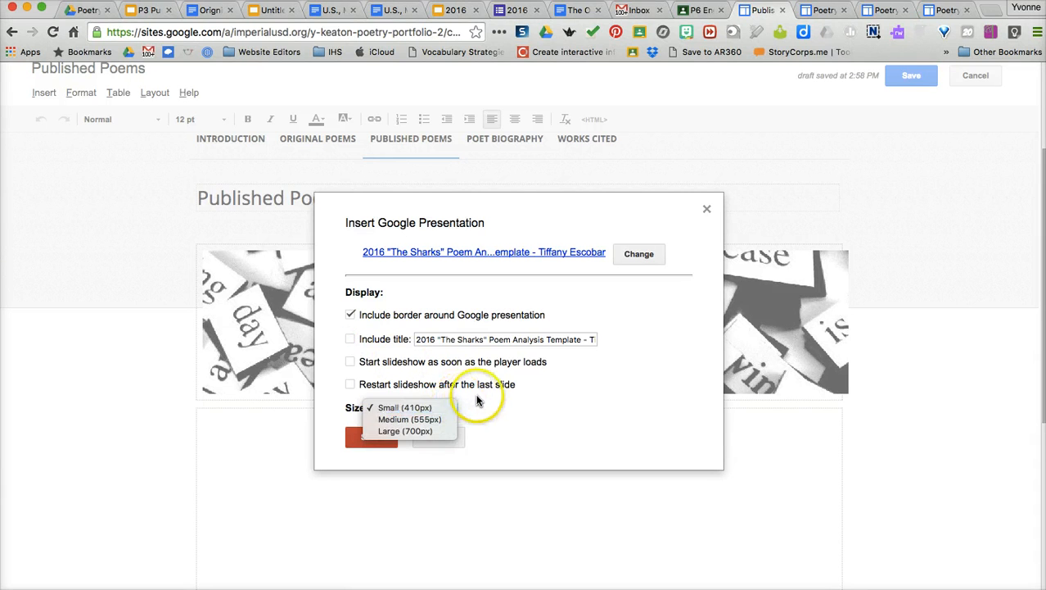
click(474, 395)
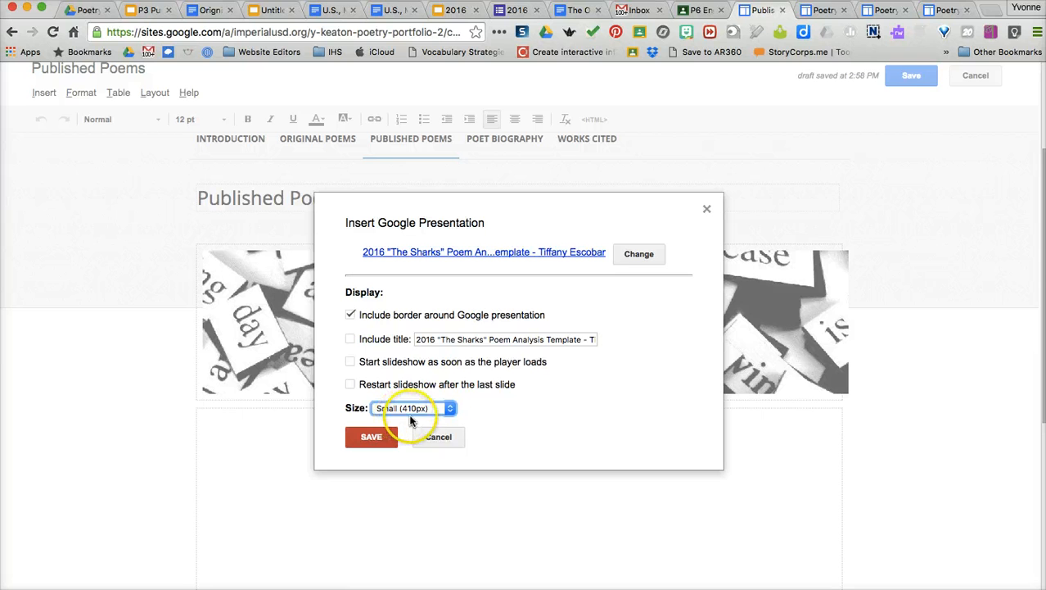
click(452, 410)
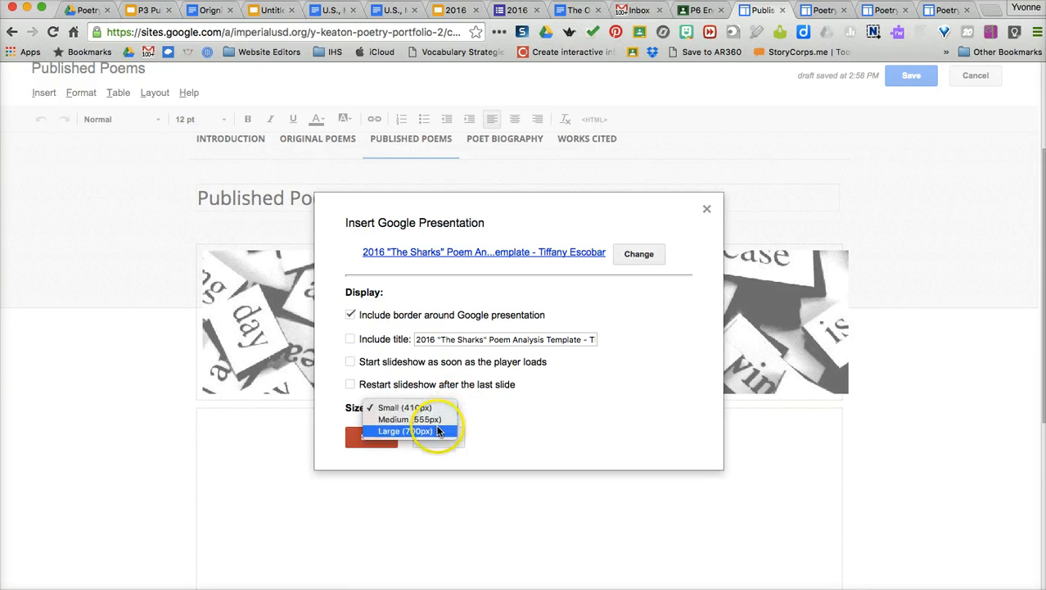
click(438, 420)
click(371, 438)
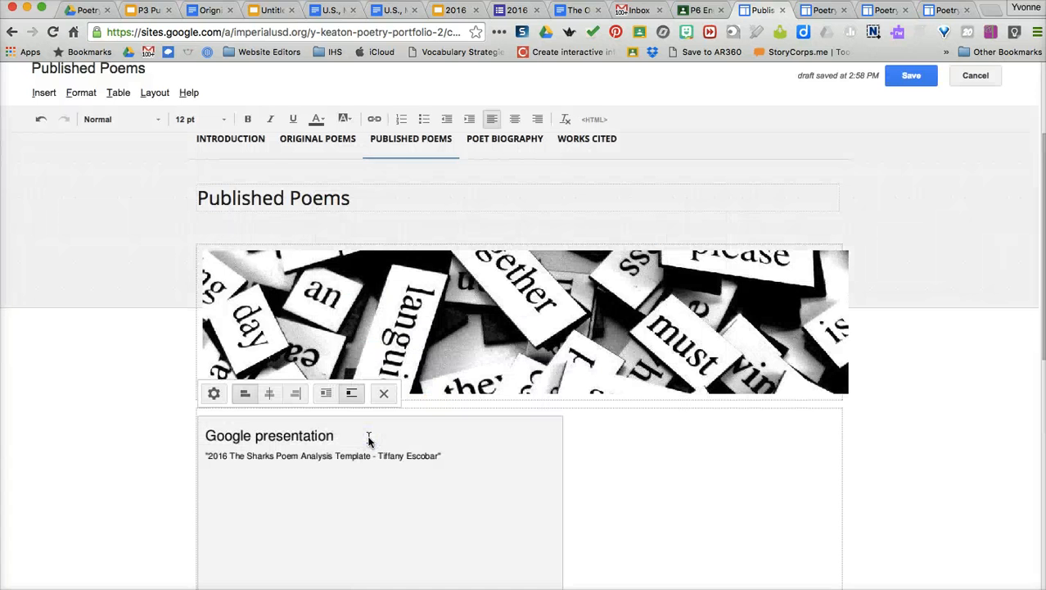
click(271, 393)
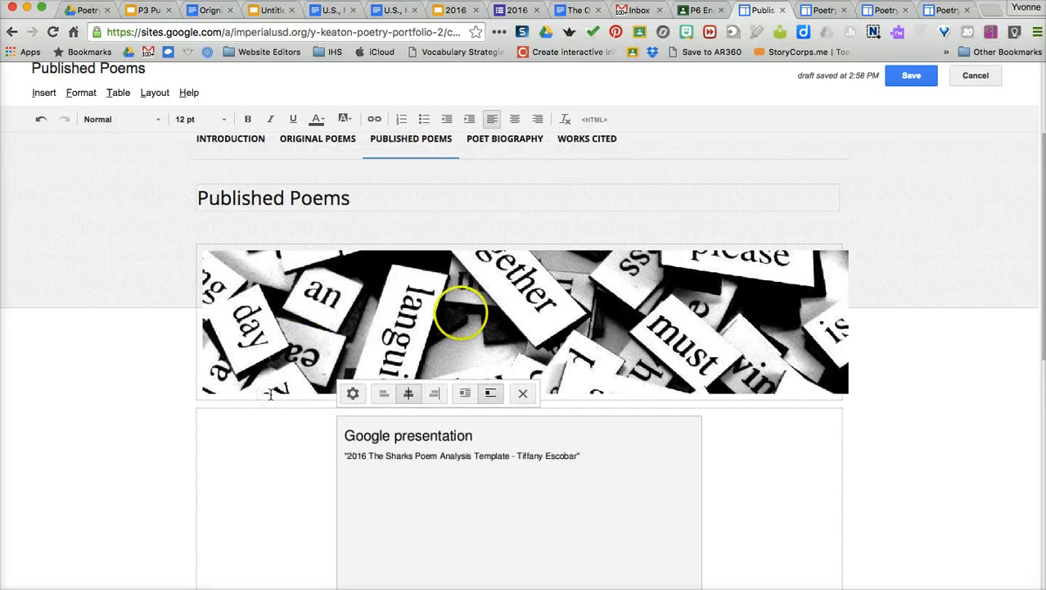
scroll(713, 479, down, 4)
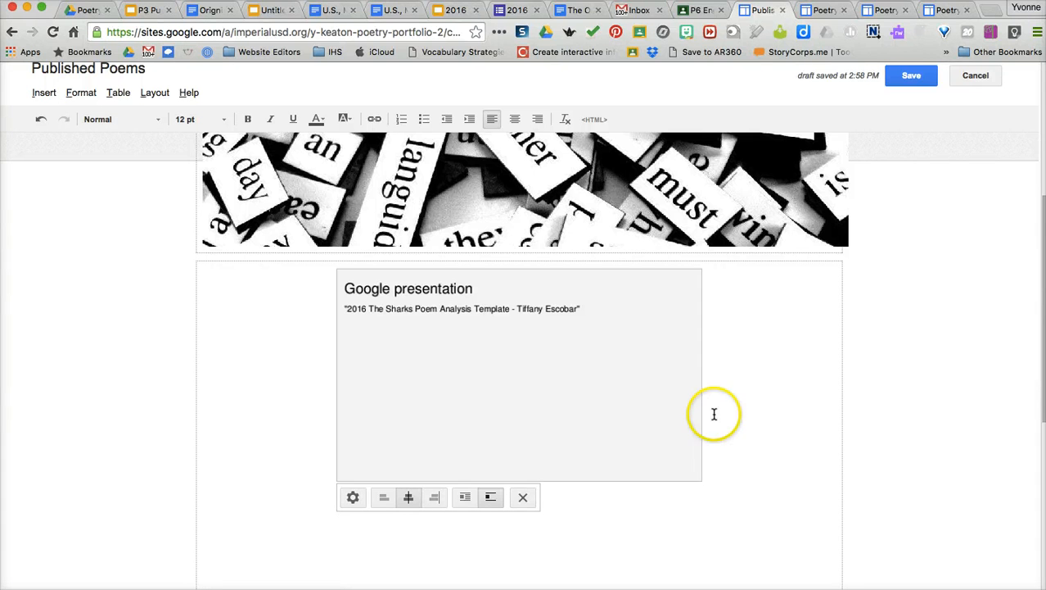
- Below the first presentation, choose the "How to Meditate" published poem analysis presentation from Drive for insertion
click(715, 433)
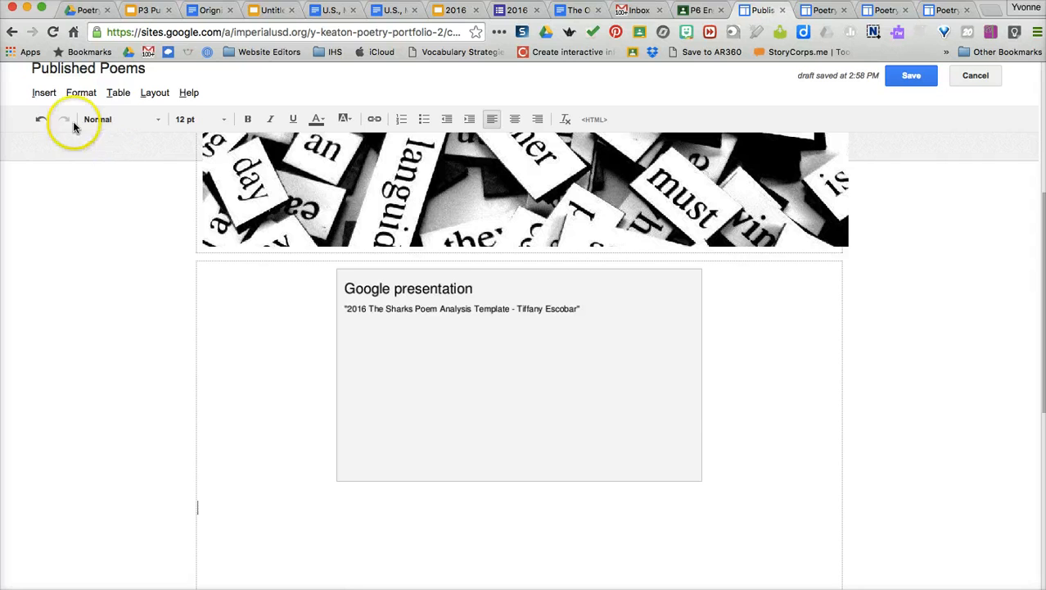
click(37, 93)
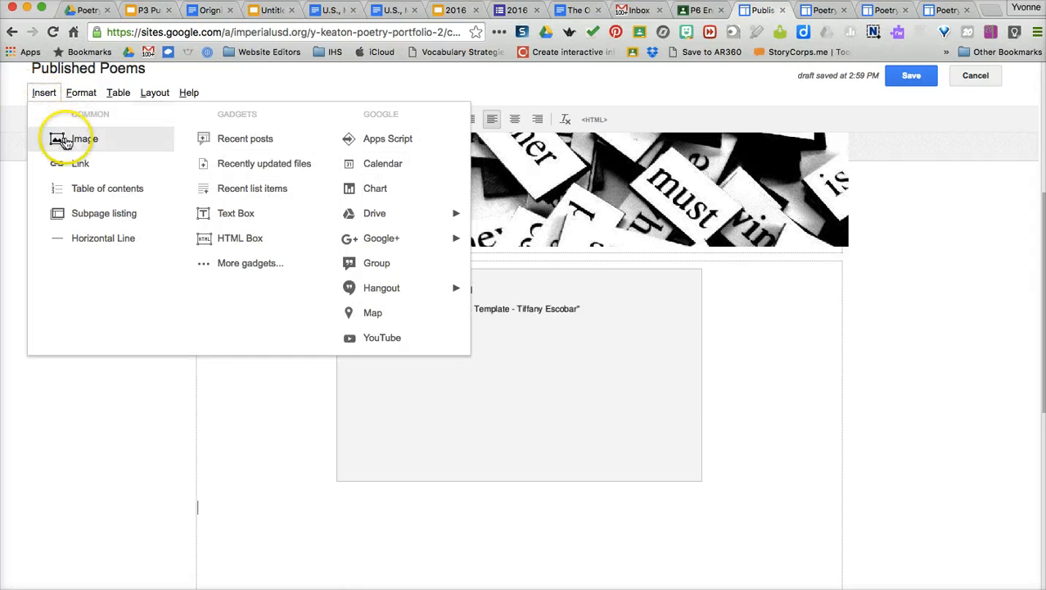
mouse_move(381, 219)
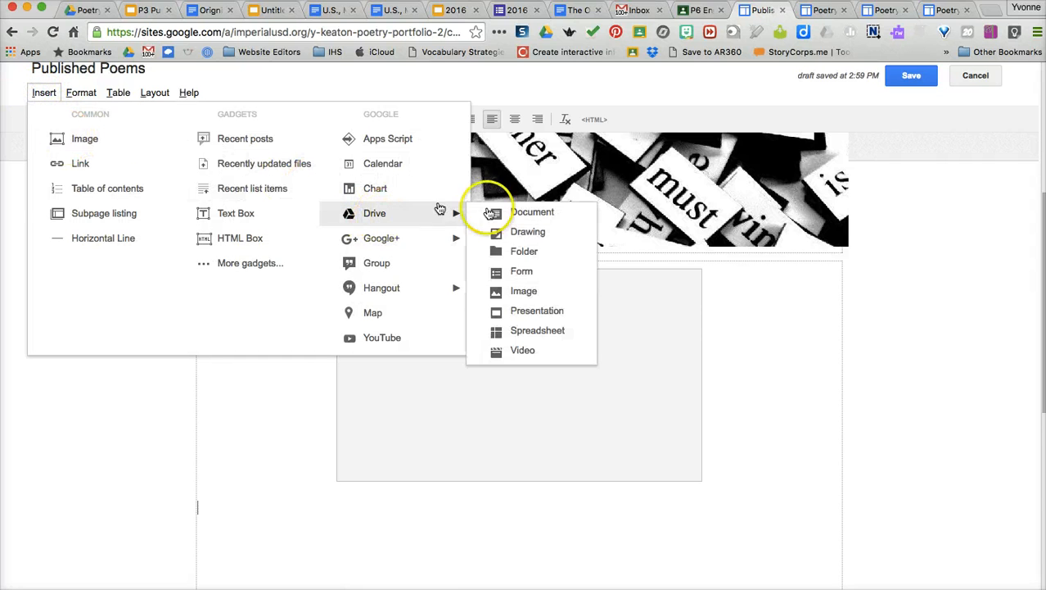
click(539, 312)
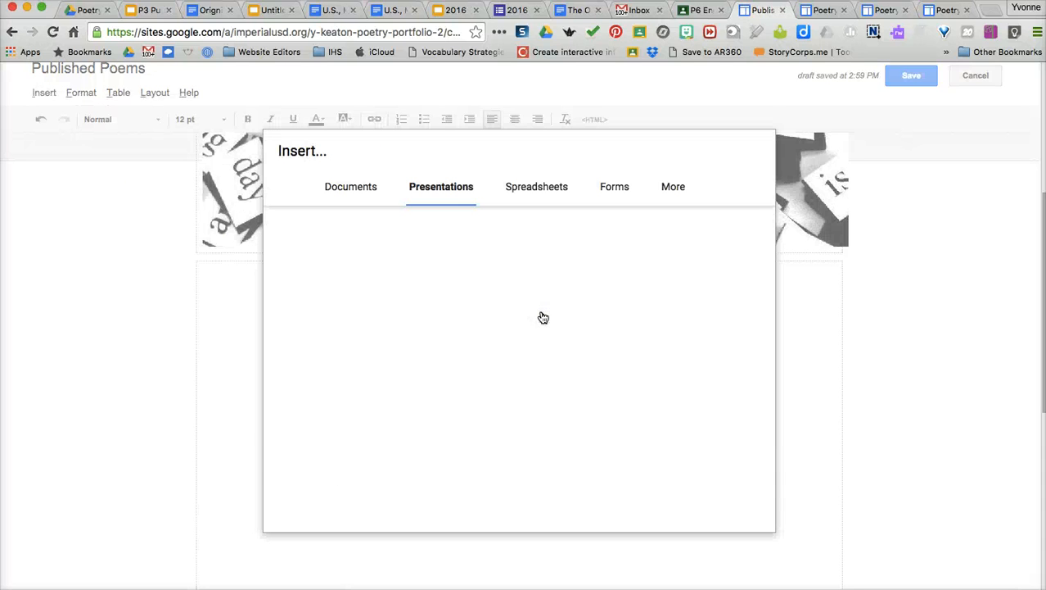
click(663, 318)
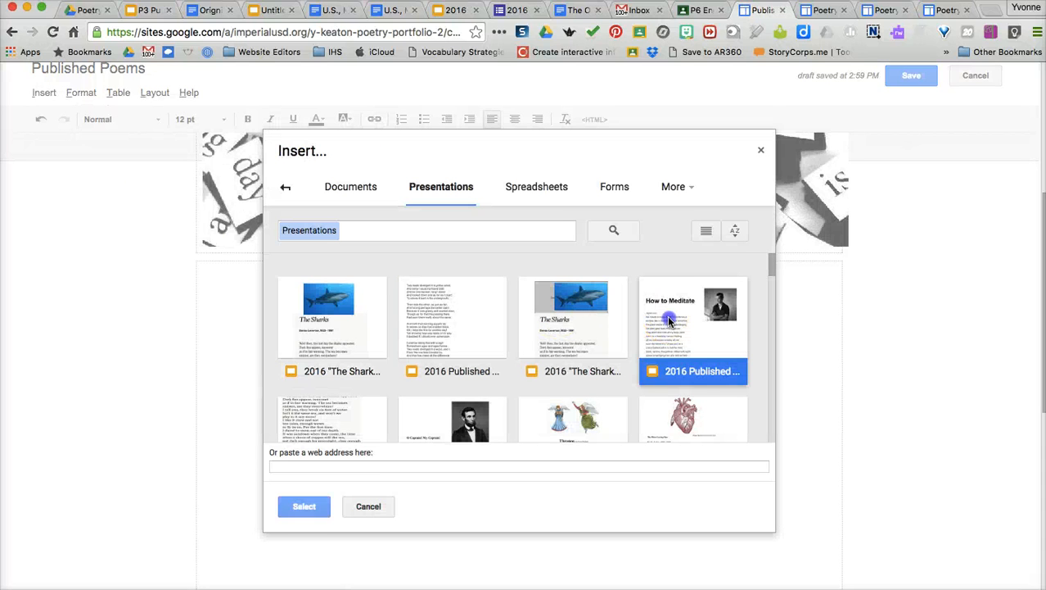
click(299, 508)
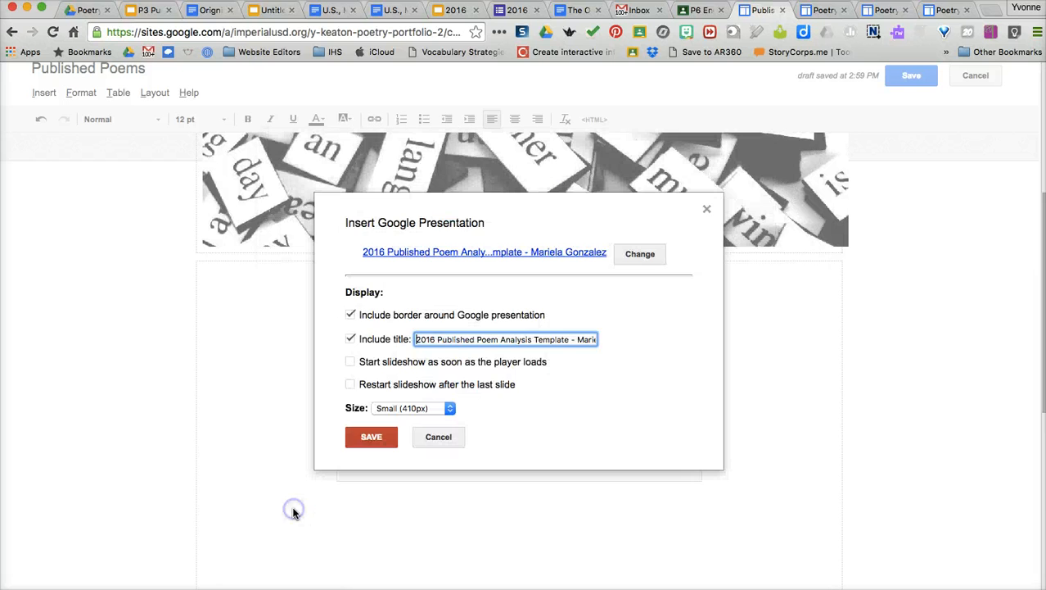
- Embed the "How to Meditate" presentation without a title at Medium (555px) size and align it to the centre
click(350, 339)
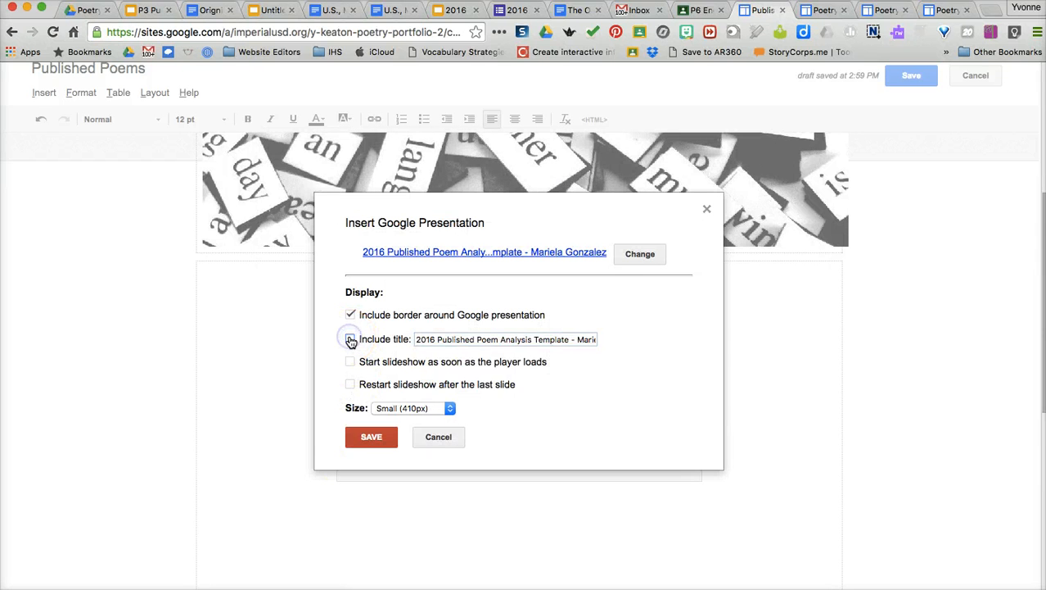
click(449, 408)
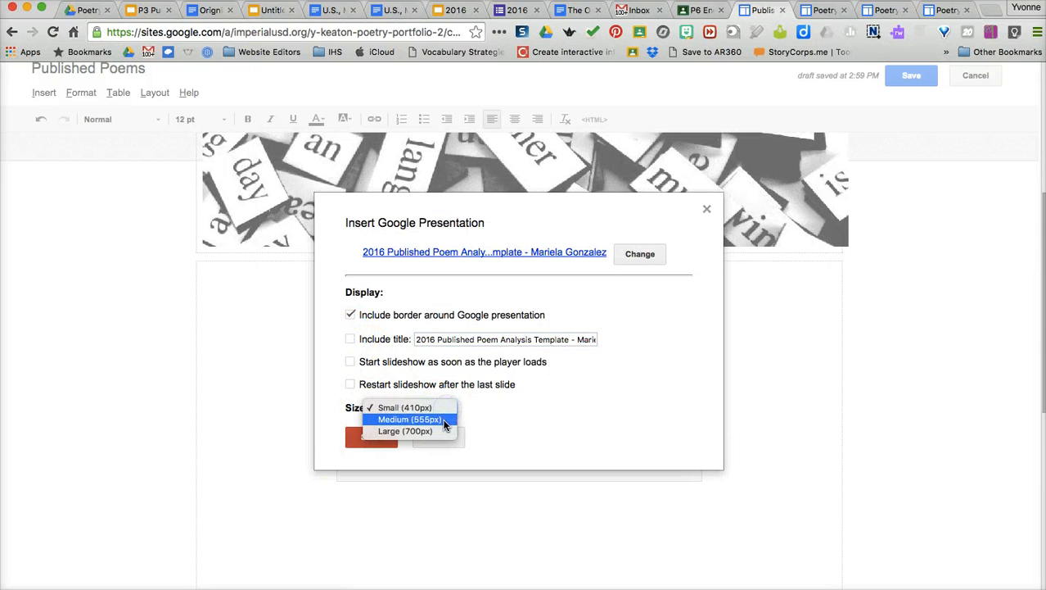
click(433, 419)
click(372, 438)
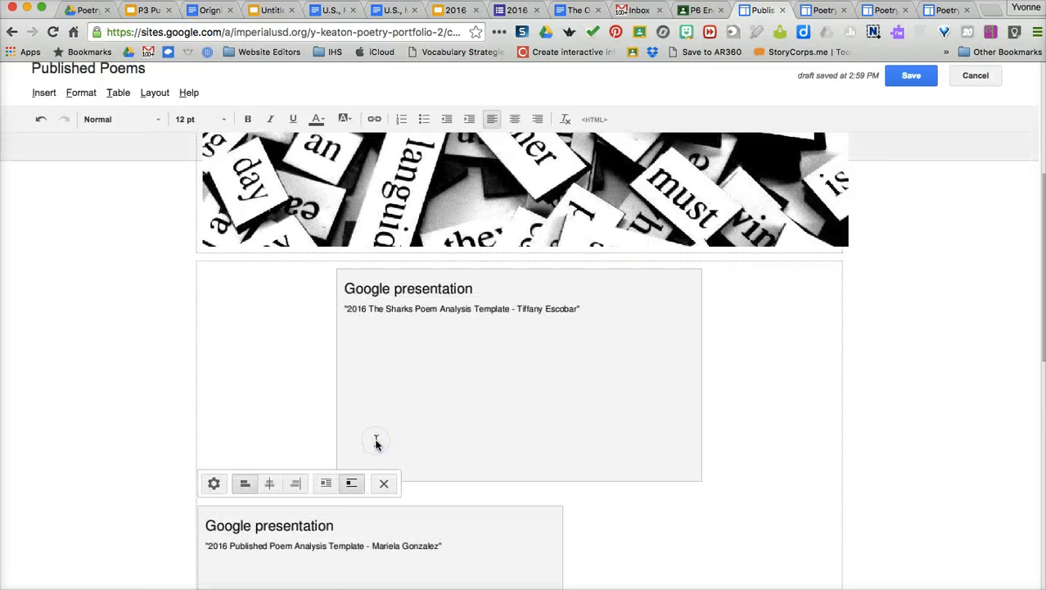
click(240, 528)
click(271, 483)
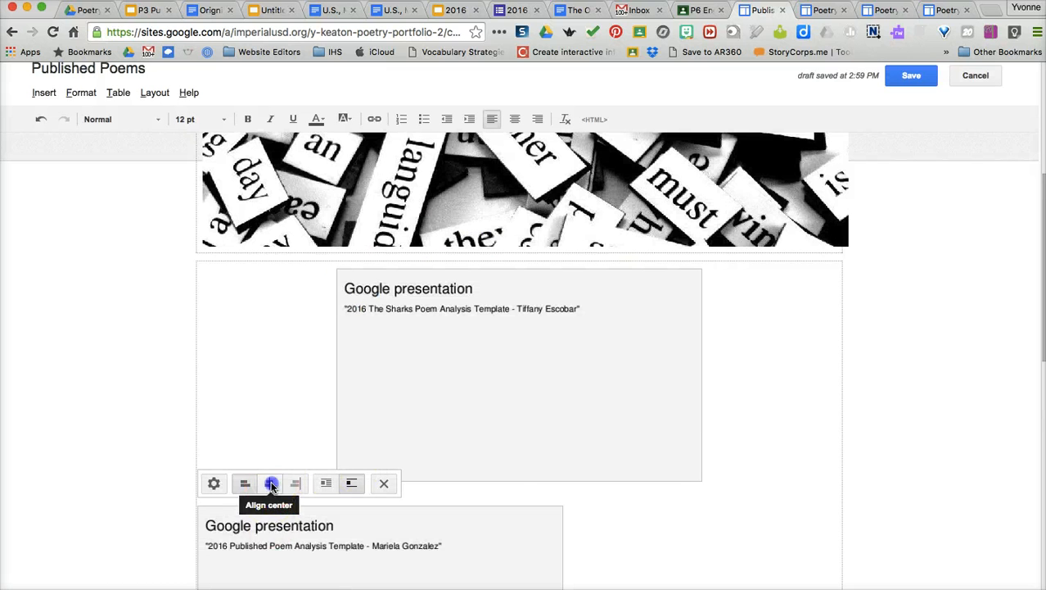
click(708, 562)
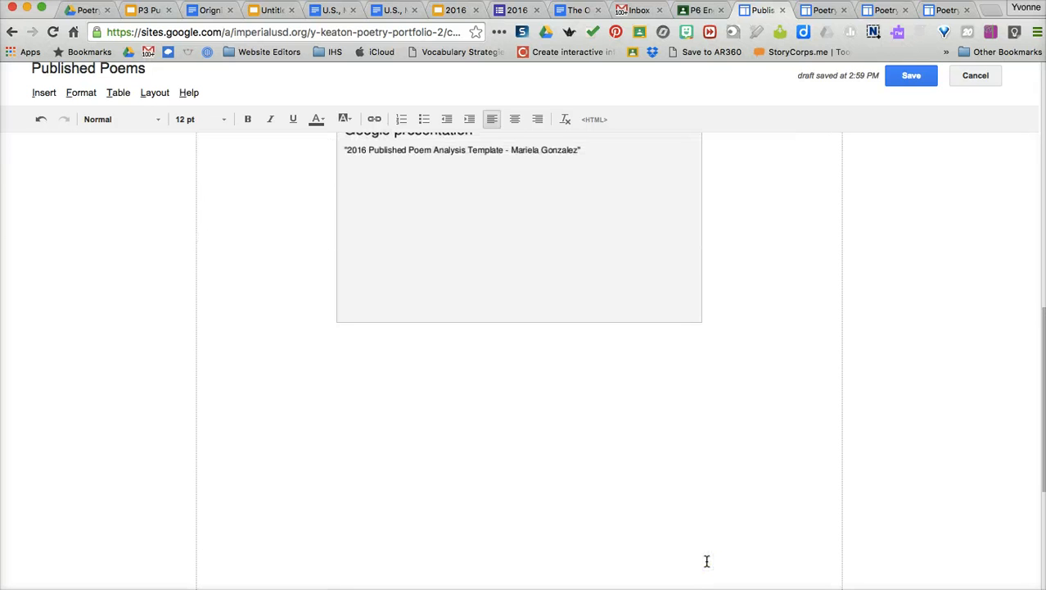
click(633, 433)
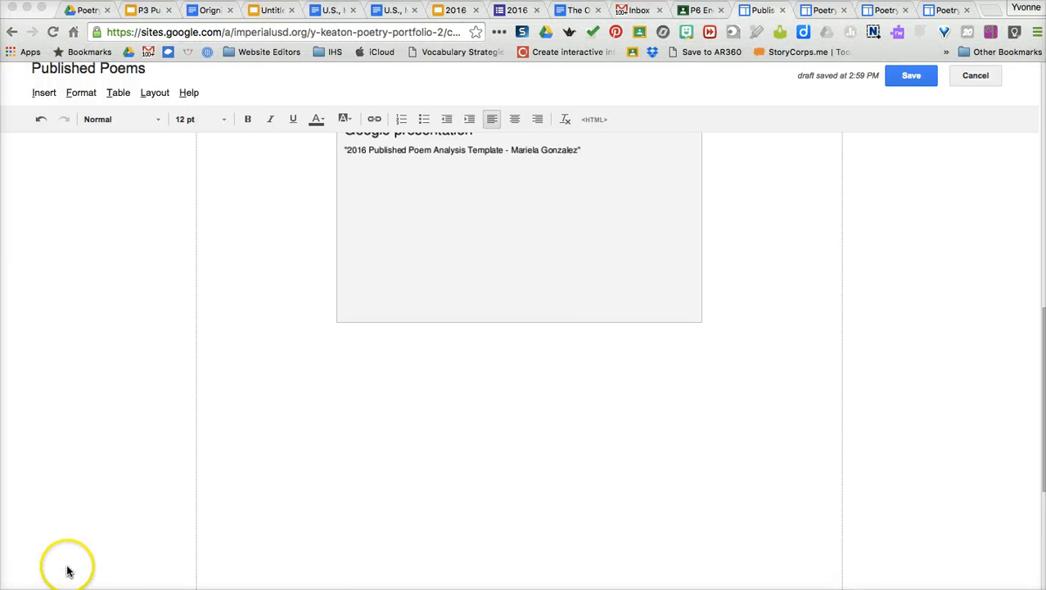
click(117, 504)
click(781, 271)
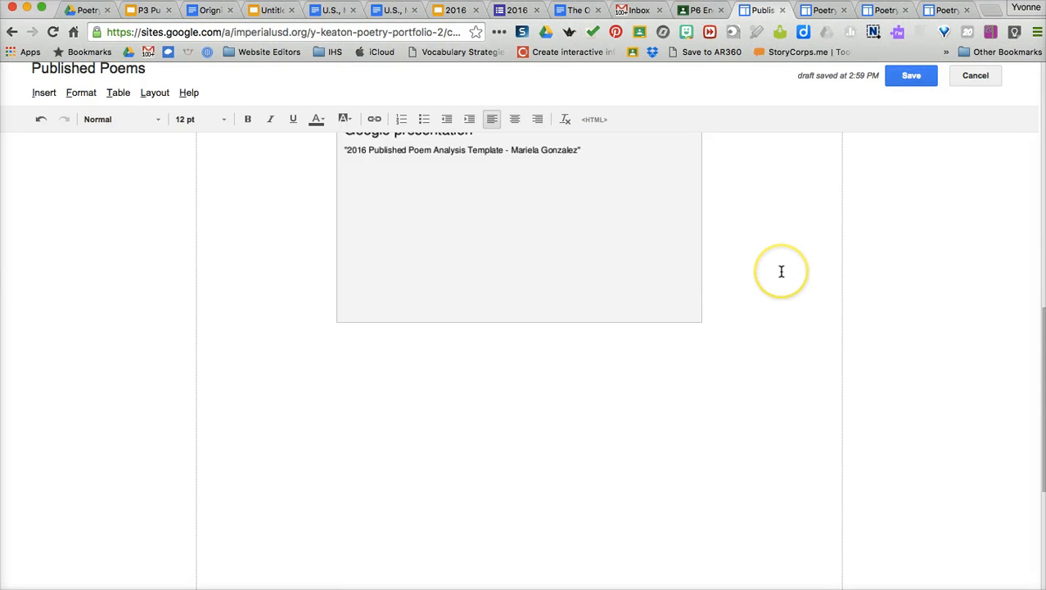
- Save the Published Poems page and step through the embedded "The Sharks" presentation to its last slide
click(897, 76)
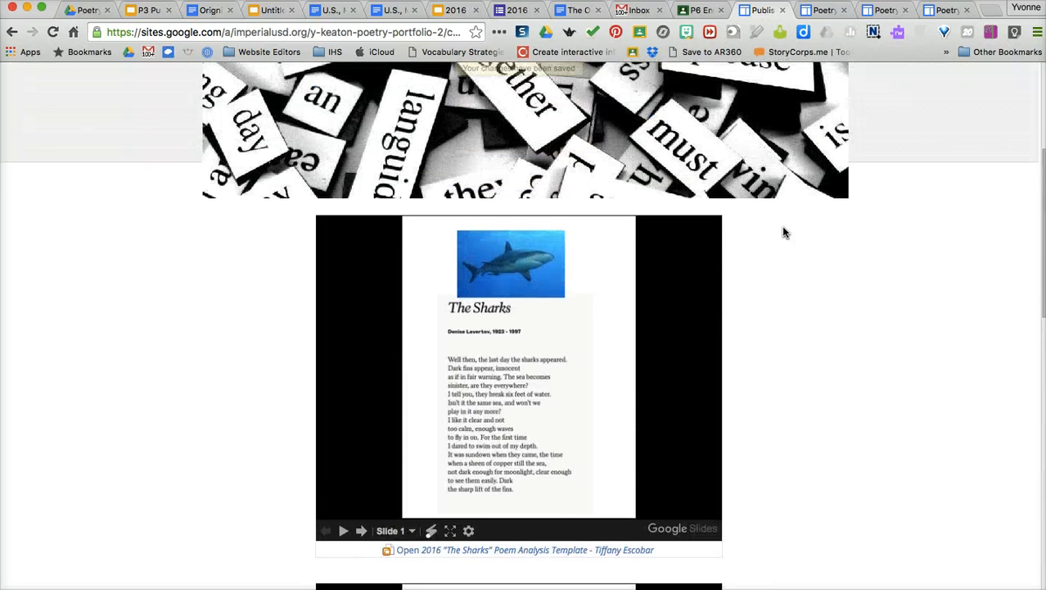
click(778, 236)
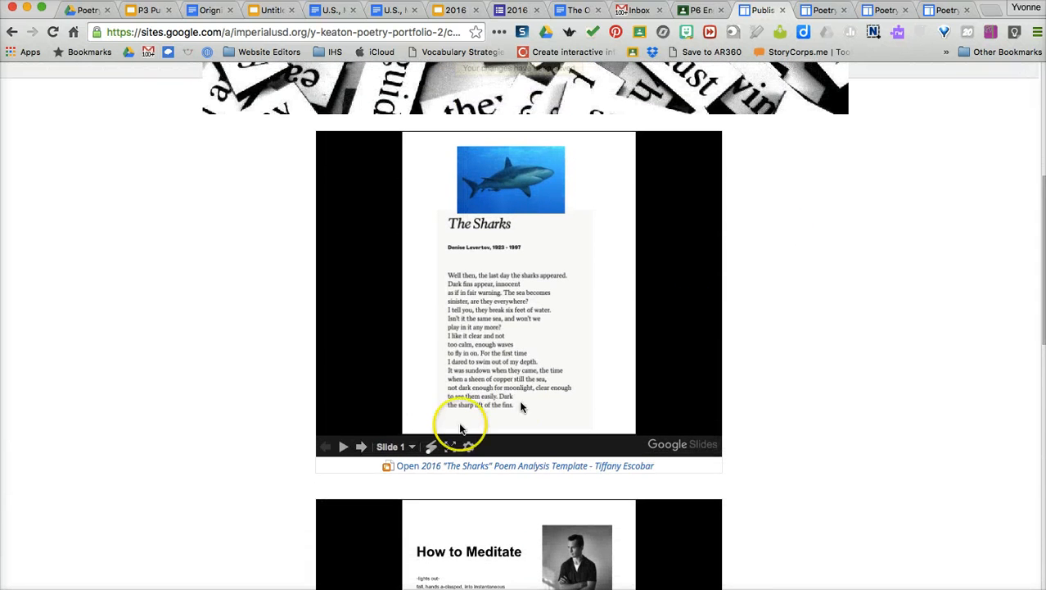
click(361, 446)
click(361, 446)
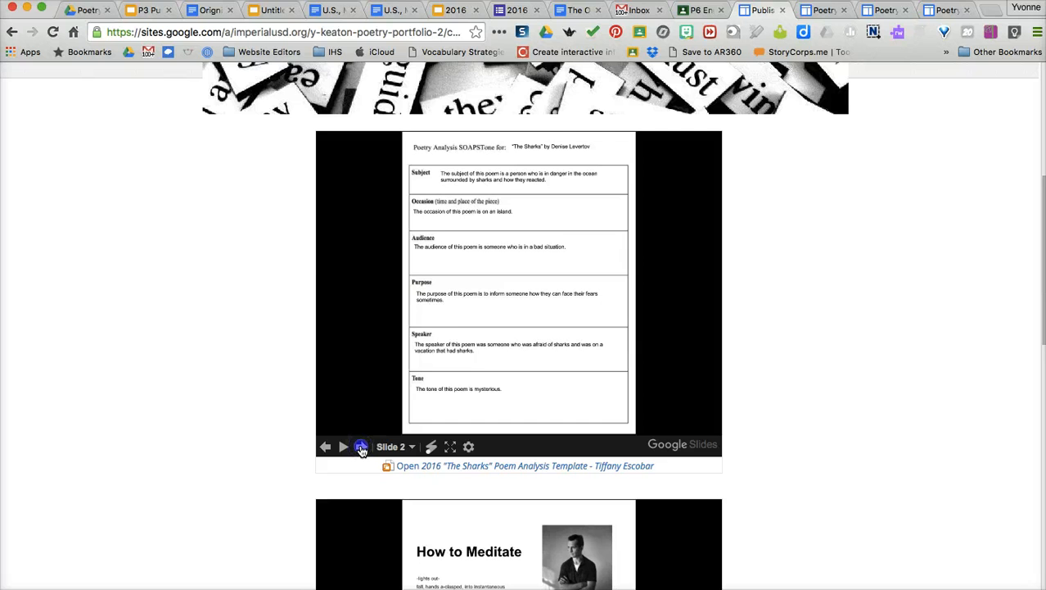
click(361, 447)
click(361, 446)
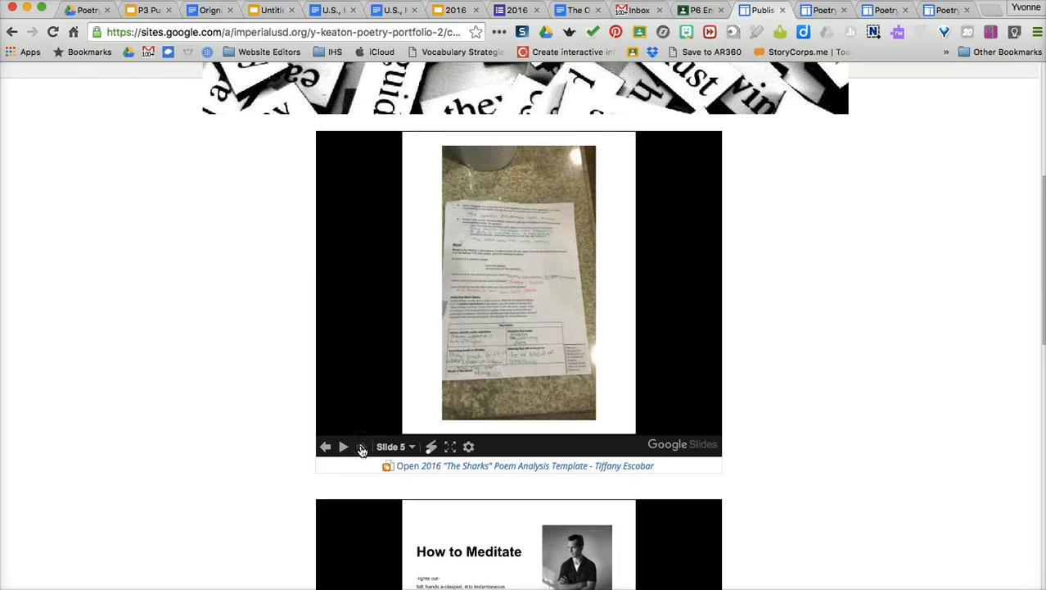
scroll(327, 460, down, 5)
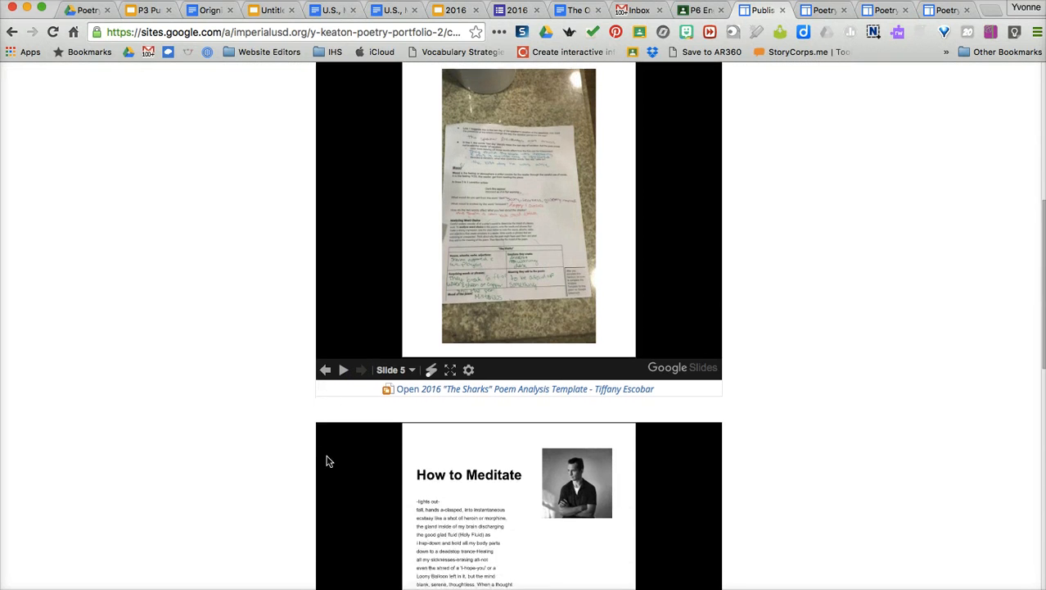
- Step through the embedded "How to Meditate" presentation to its last slide and look over the rest of the saved page
click(362, 536)
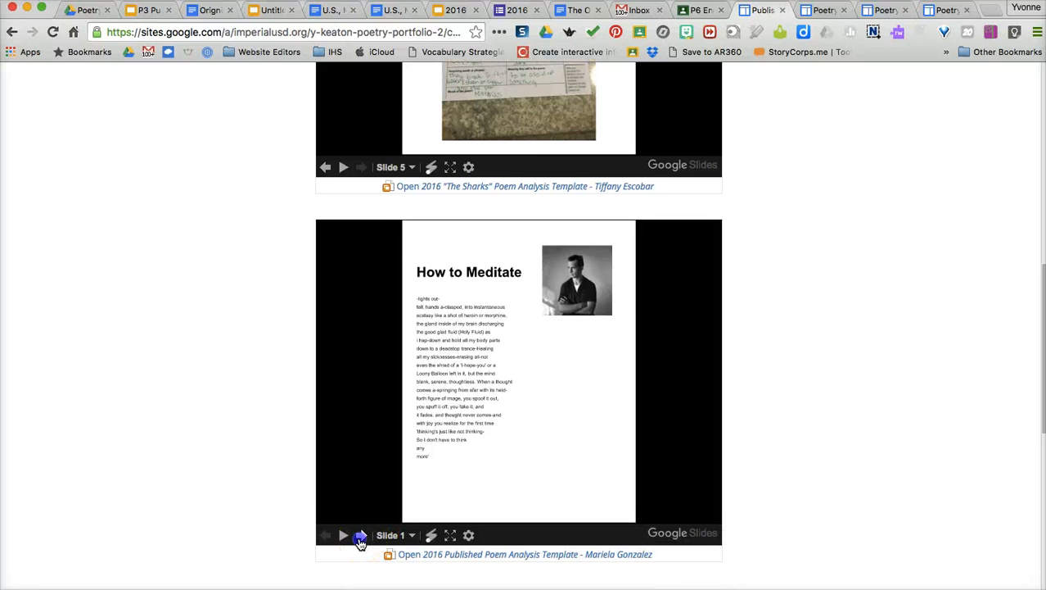
click(361, 536)
click(360, 536)
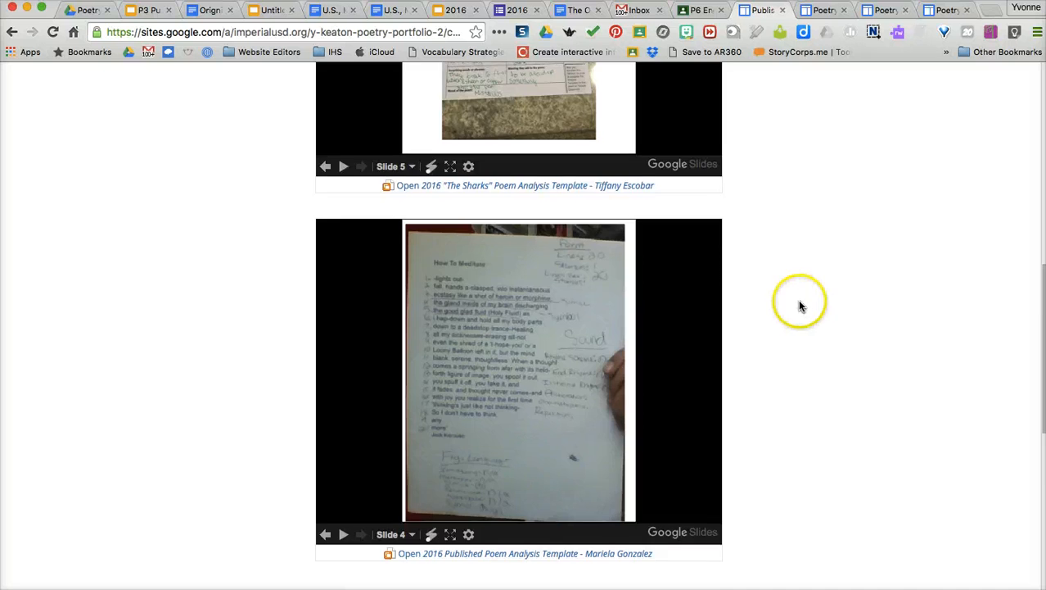
scroll(799, 301, down, 3)
scroll(800, 301, up, 3)
scroll(801, 306, up, 5)
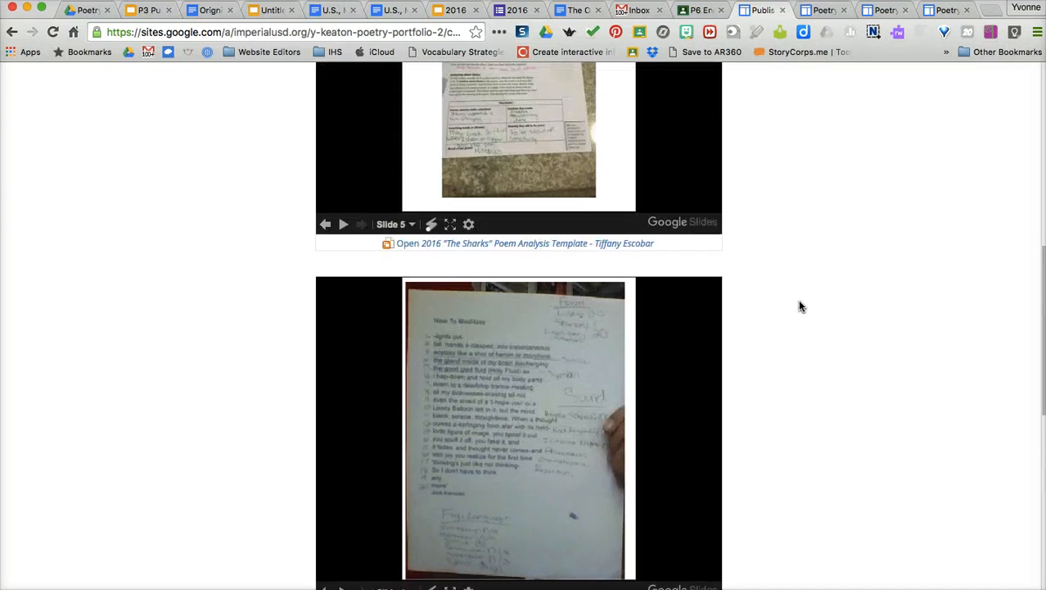
scroll(801, 305, down, 6)
scroll(799, 303, down, 5)
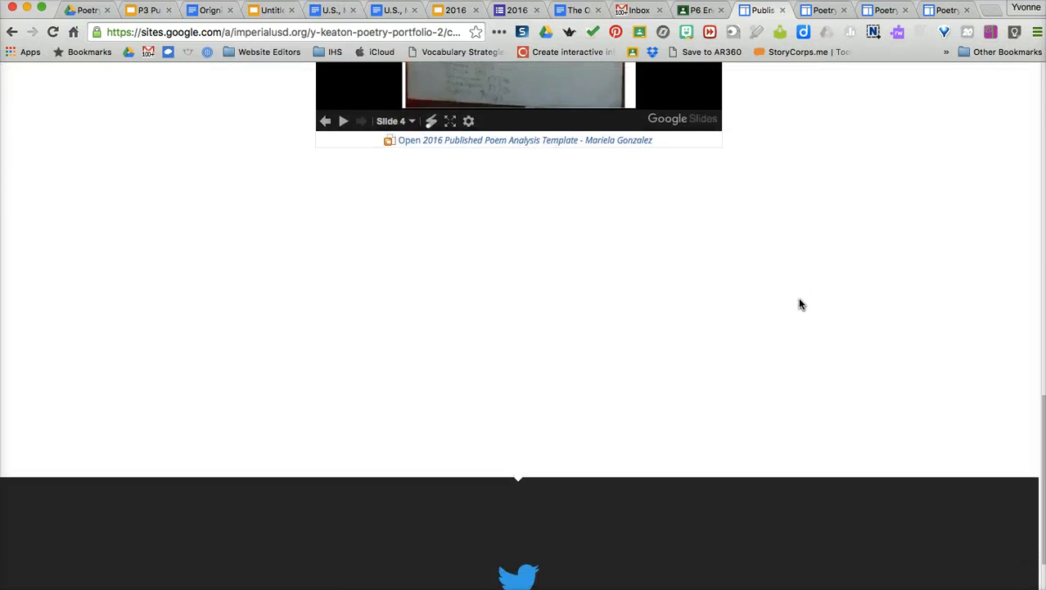
scroll(798, 304, up, 3)
click(171, 484)
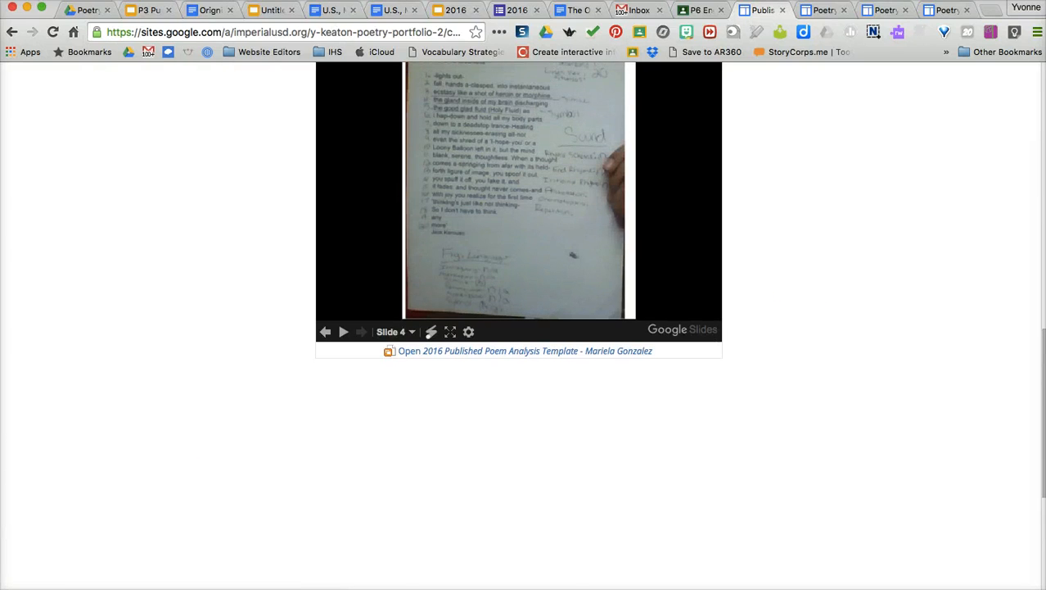